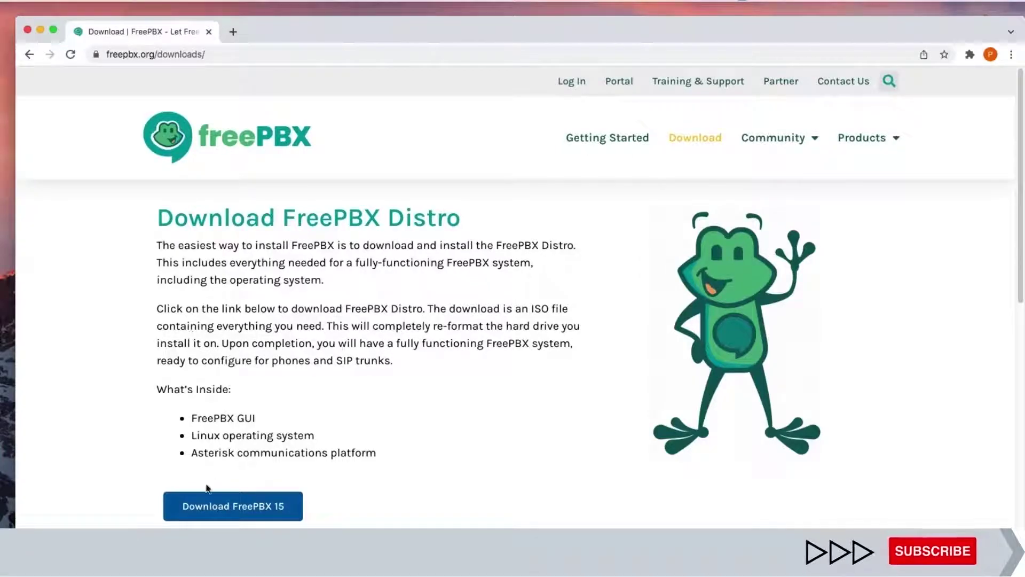
# Download the stable SNG7-PBX-64bit-2104-1 full ISO and follow its progress on Chrome's Downloads page
pyautogui.scroll(-3, 206, 485)
pyautogui.scroll(-10, 513, 297)
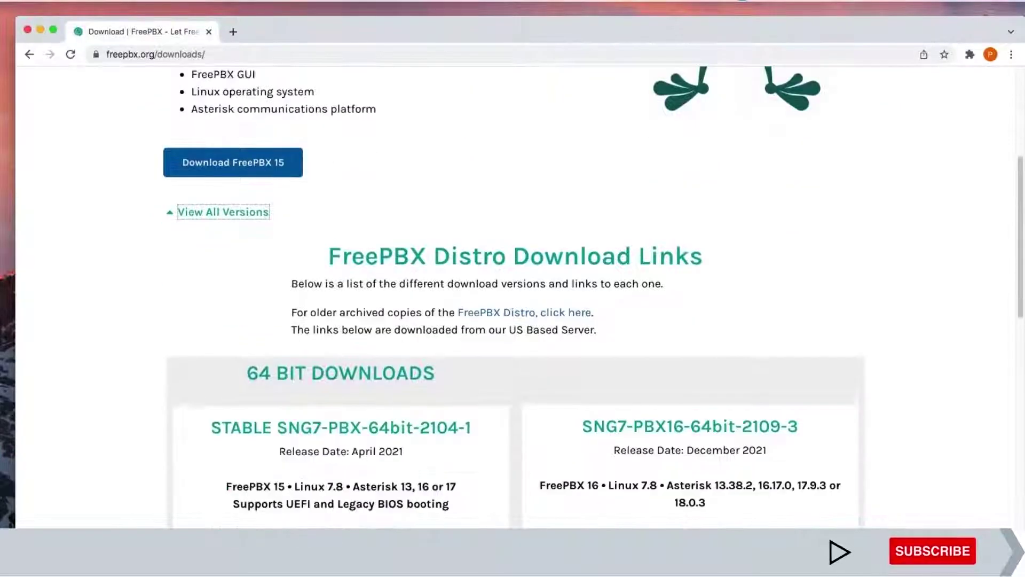
pyautogui.scroll(3, 254, 356)
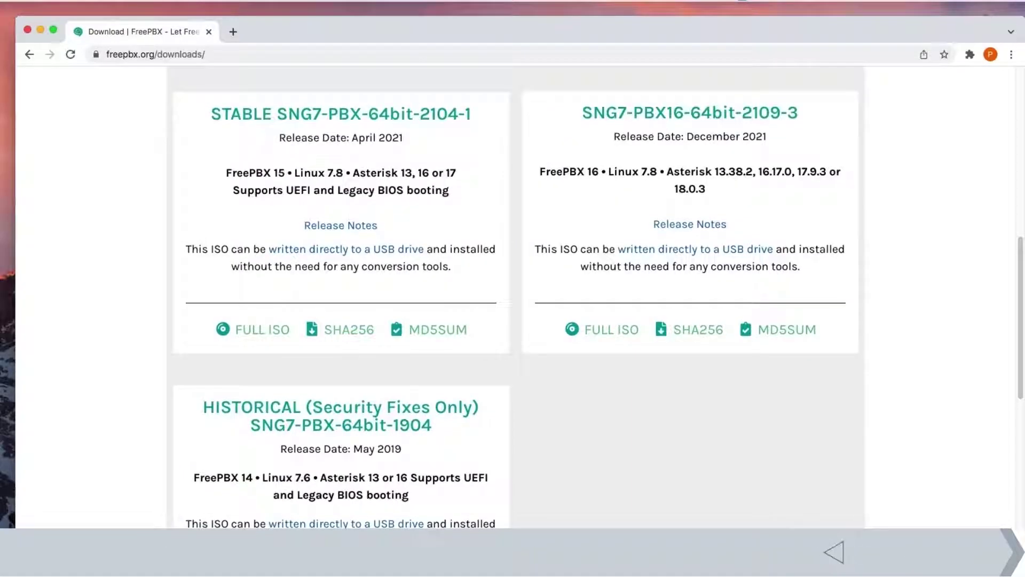
pyautogui.click(254, 357)
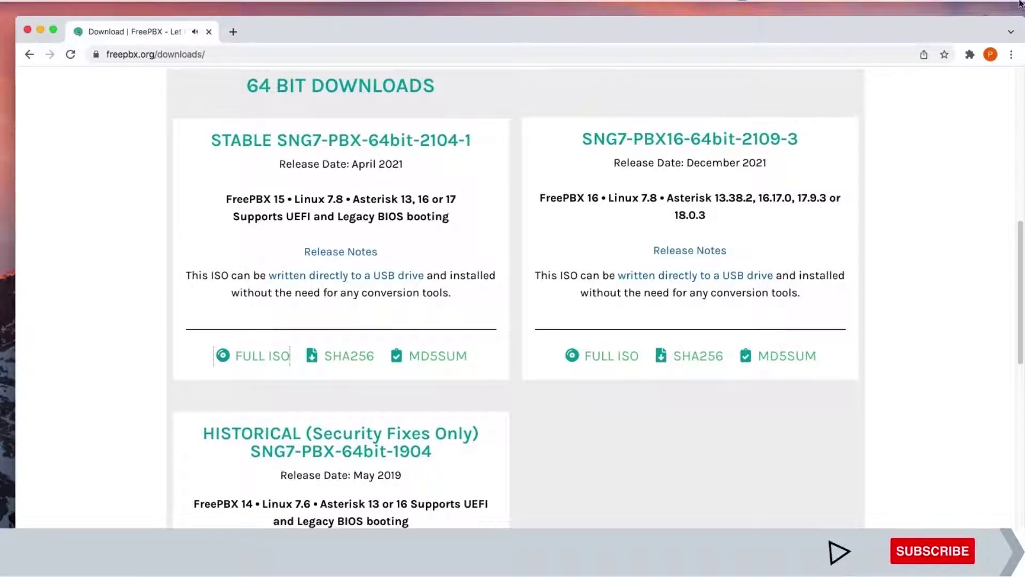
pyautogui.click(1010, 53)
pyautogui.click(959, 157)
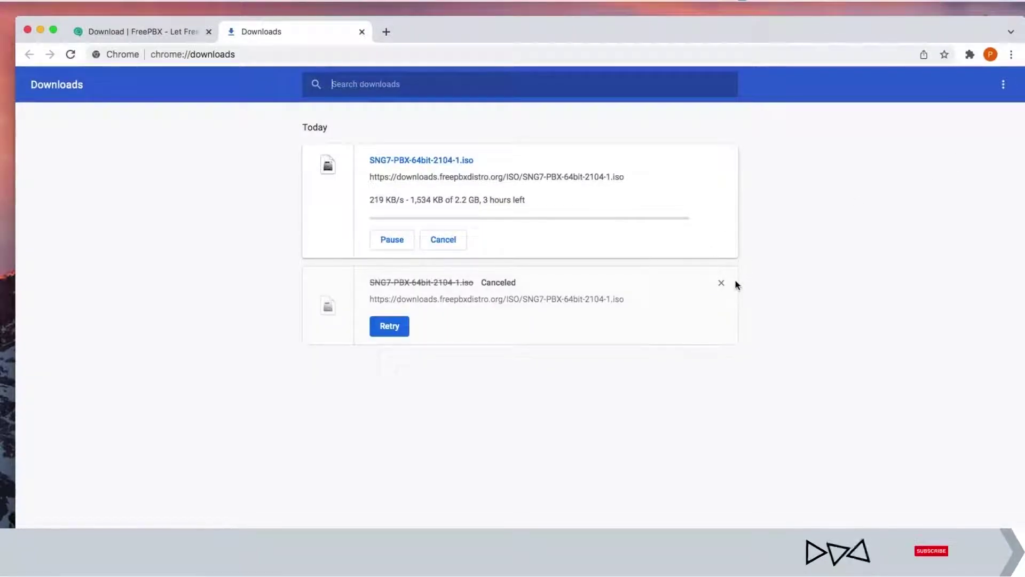
# Remove the canceled SNG7-PBX-64bit-2104-1.iso entry from chrome://downloads
pyautogui.click(722, 289)
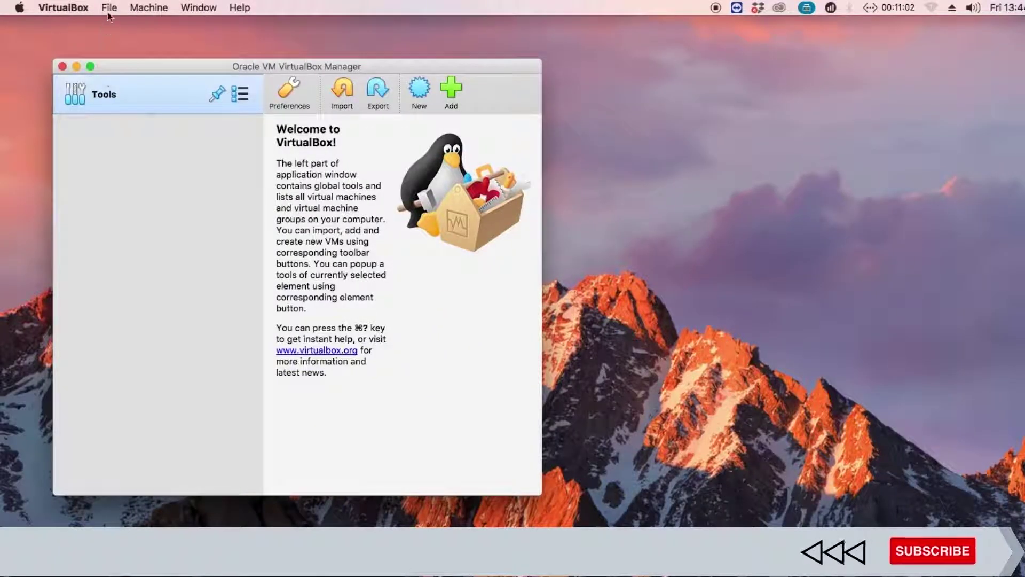
# Start a new VM in Expert Mode named FREEPBX 15 VIRTUAL MACHINE
pyautogui.click(109, 8)
pyautogui.click(145, 24)
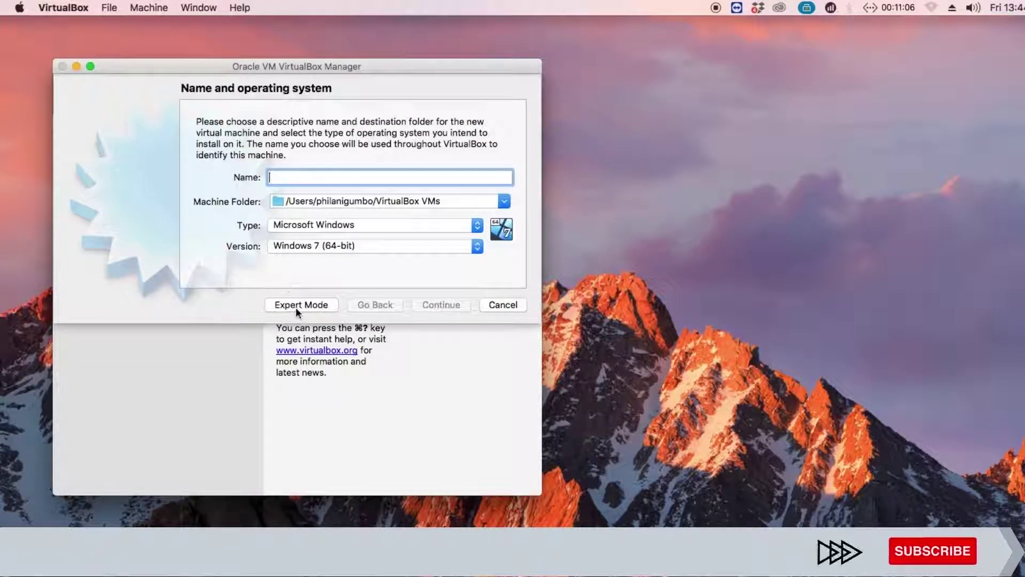
pyautogui.click(297, 306)
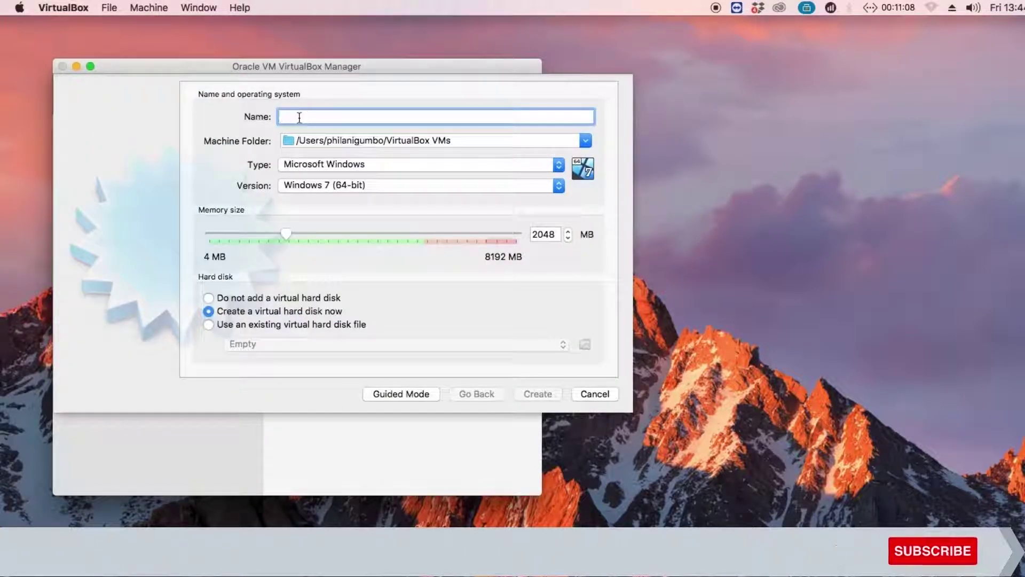
pyautogui.write('F')
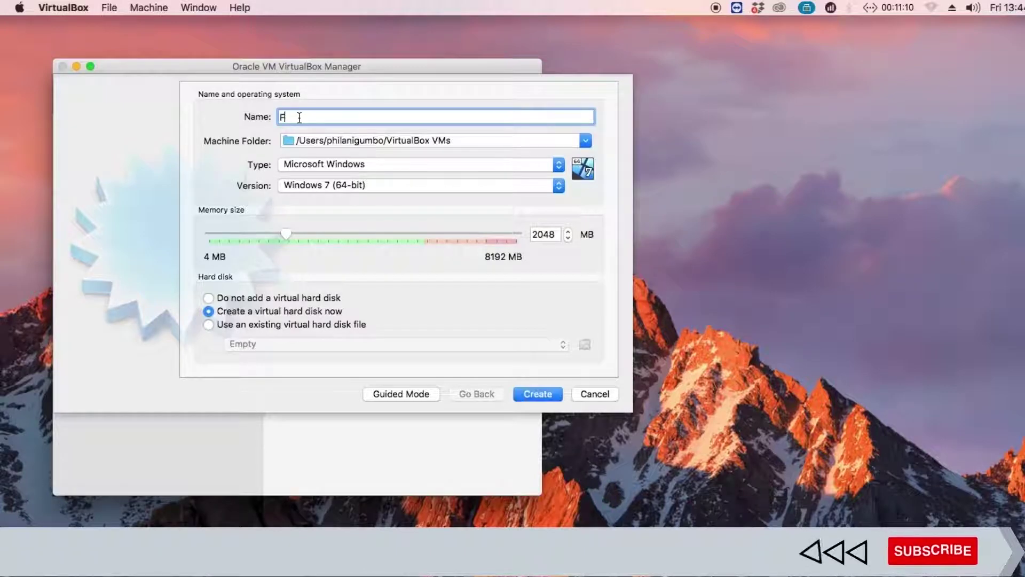
pyautogui.write('REEPBX ')
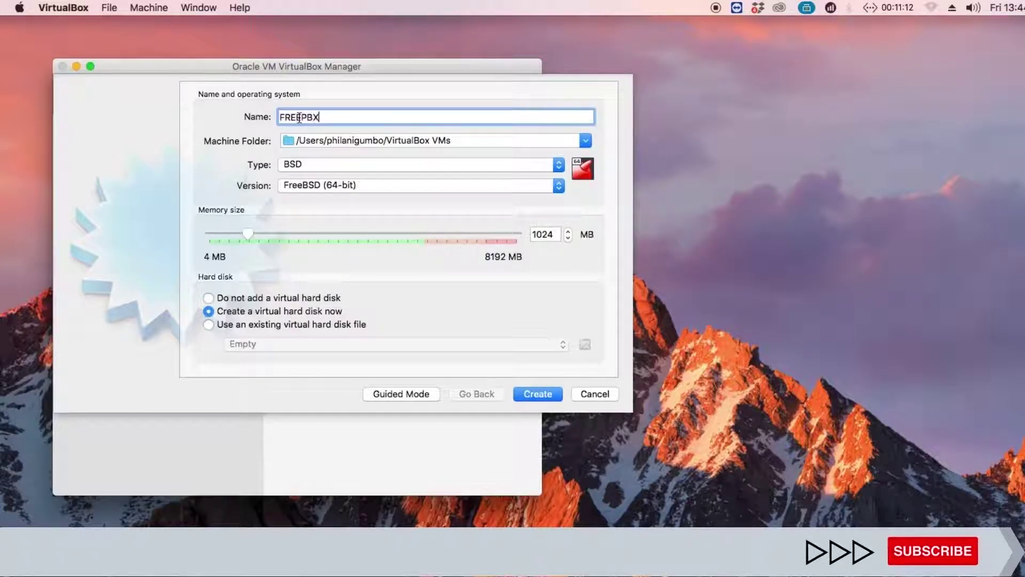
pyautogui.write('15 VIRTUAL MACHIU')
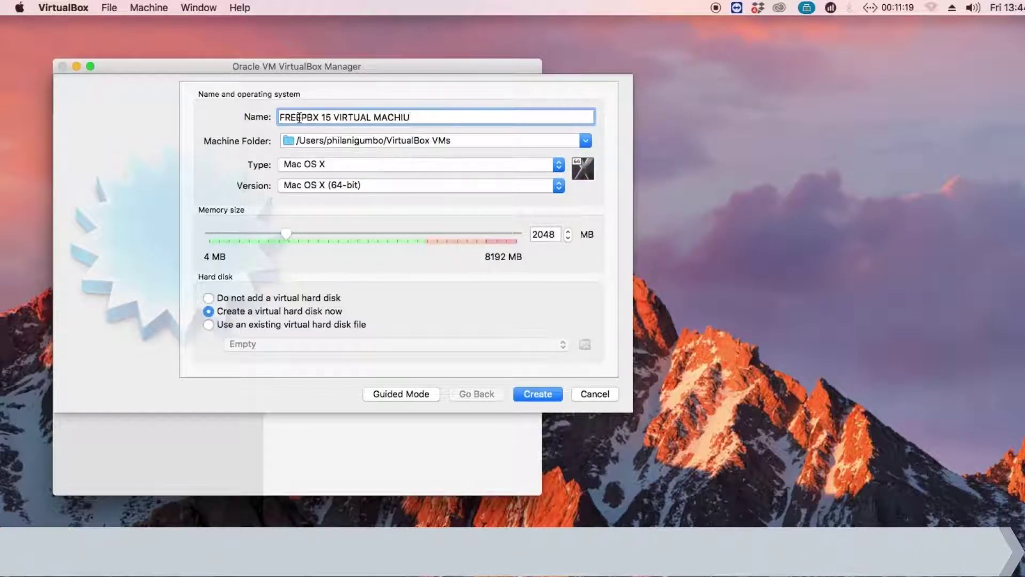
pyautogui.press('BackSpace')
pyautogui.write('N')
pyautogui.press('BackSpace')
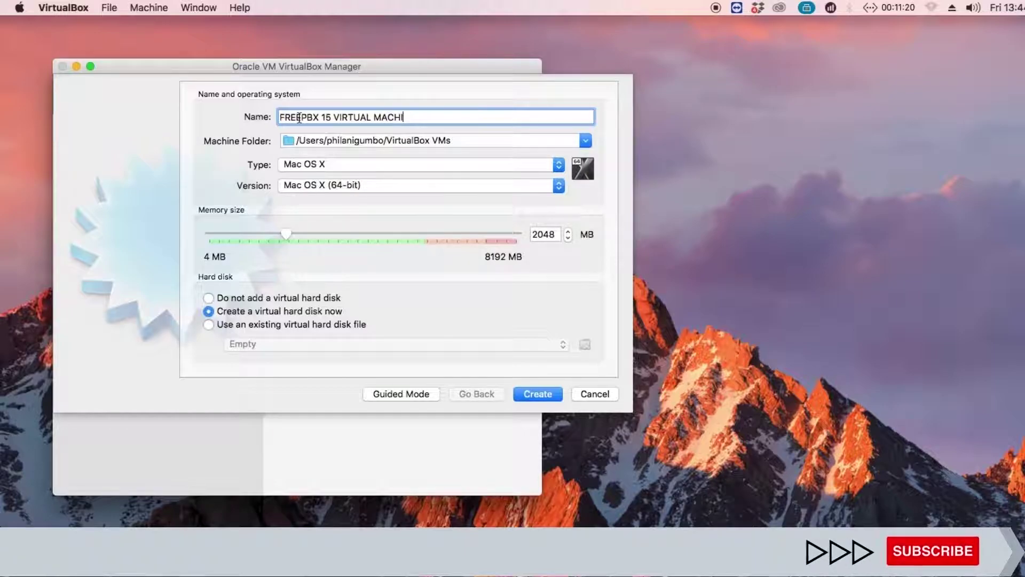
pyautogui.write('NE')
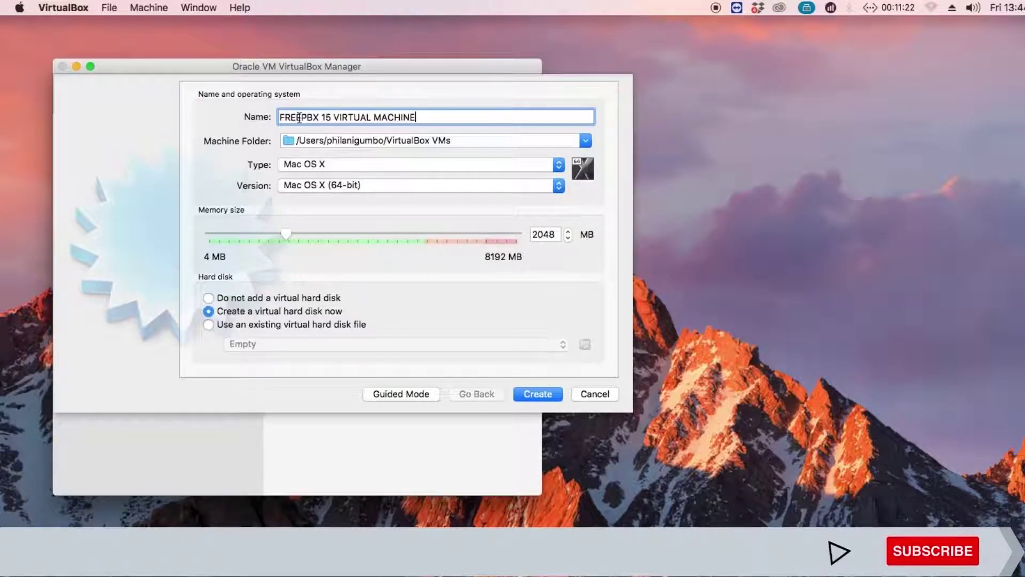
# Set the VM type to Linux, version Red Hat (64-bit), with 2048 MB memory
pyautogui.click(306, 167)
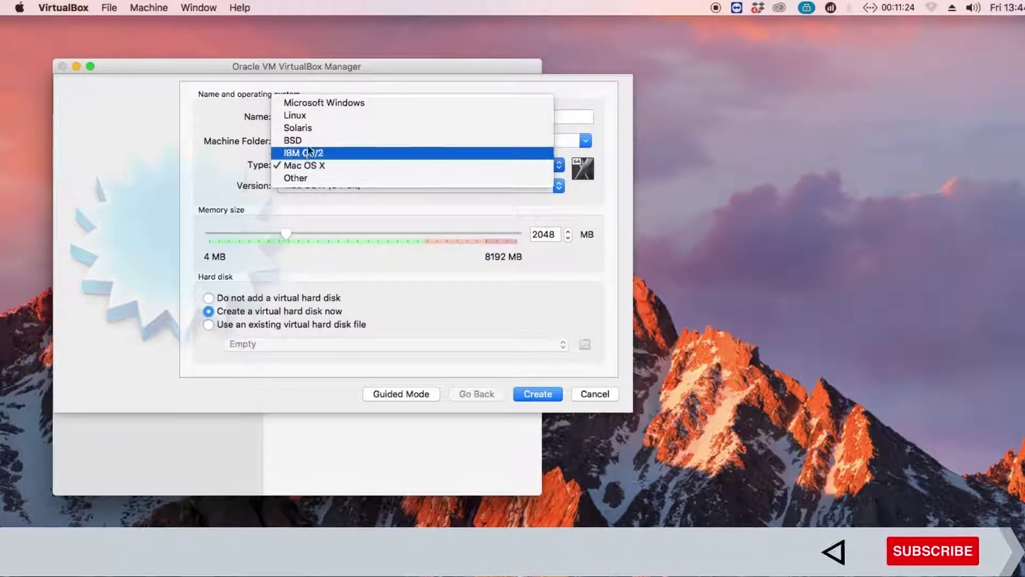
pyautogui.click(310, 117)
pyautogui.click(315, 184)
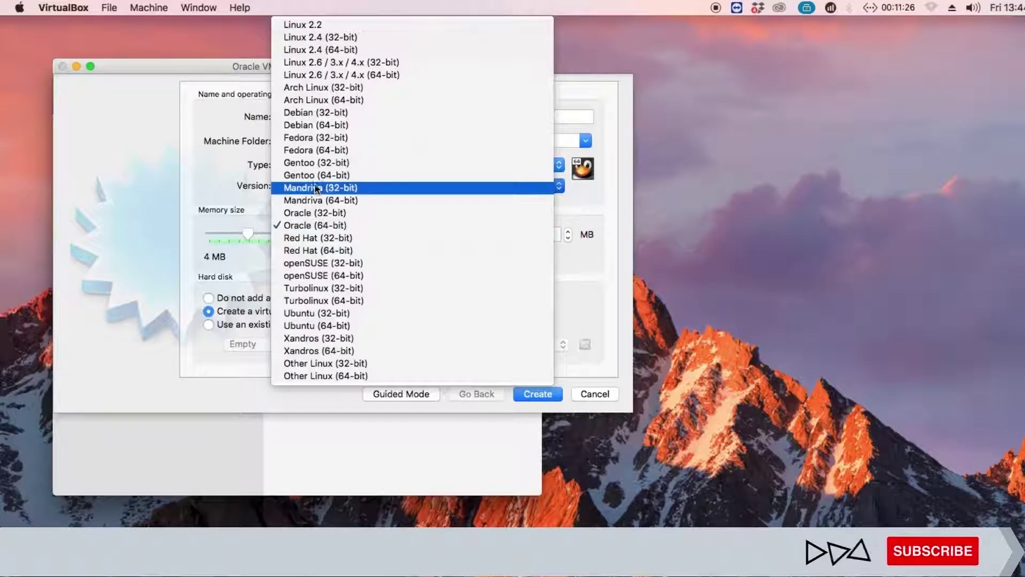
pyautogui.click(329, 251)
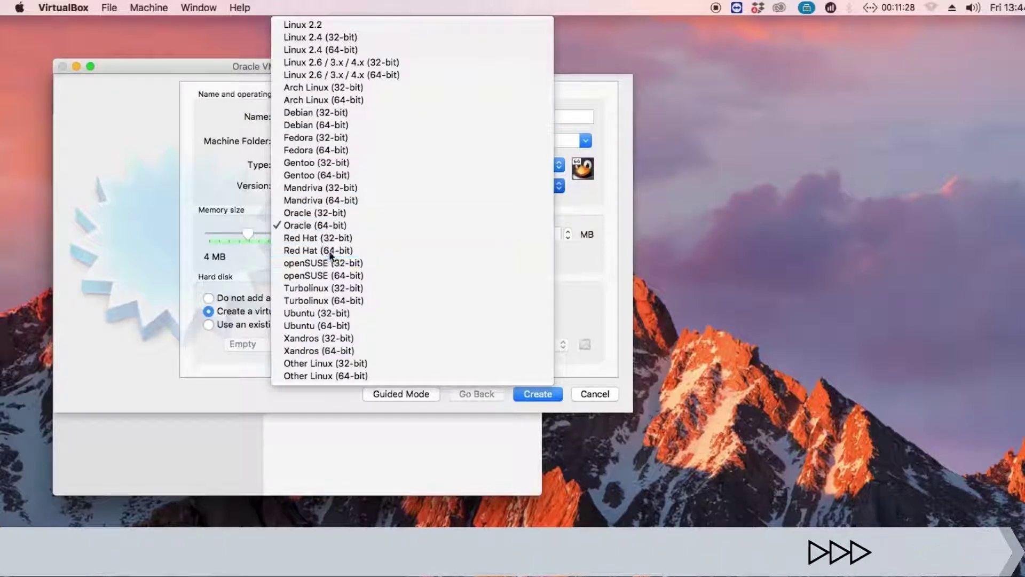
pyautogui.doubleClick(544, 233)
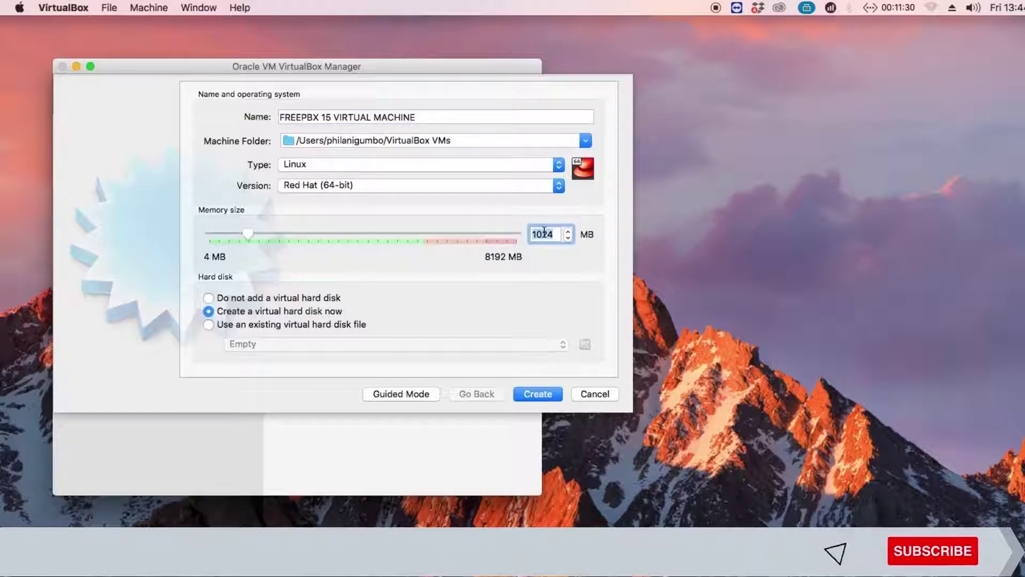
pyautogui.write('2048')
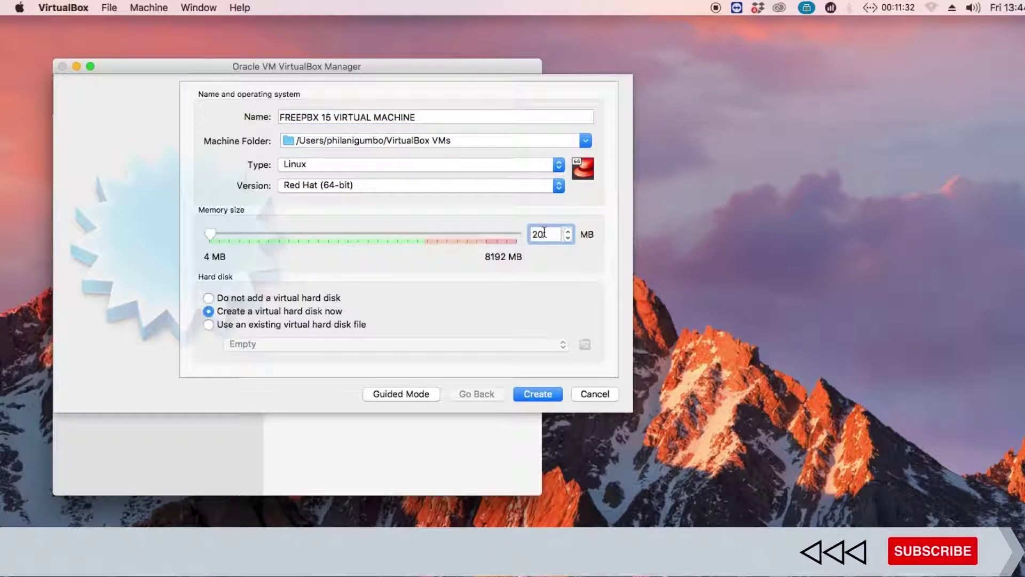
# Give the VM a 50 GB dynamically allocated VDI hard disk and create it
pyautogui.click(534, 394)
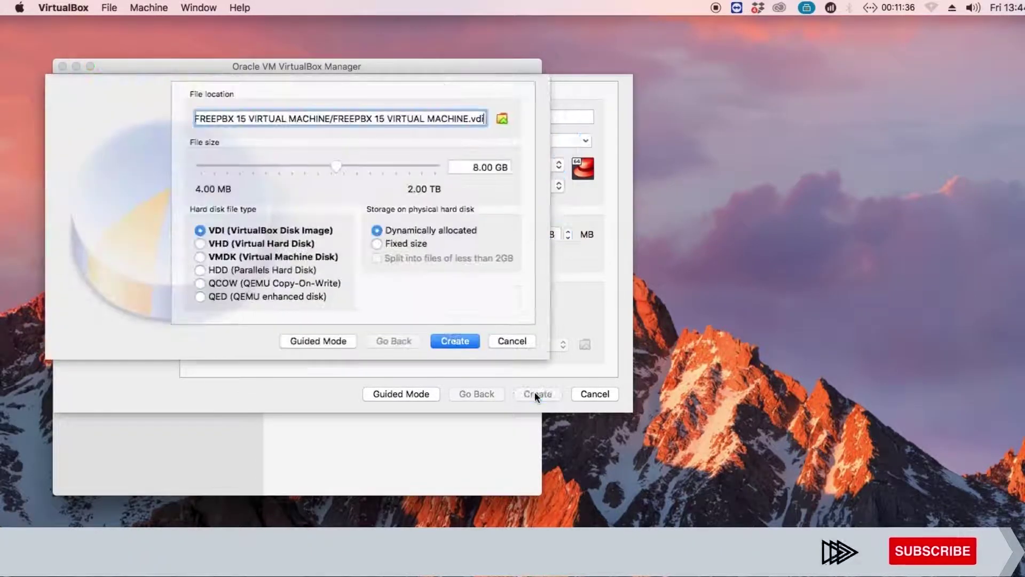
pyautogui.click(478, 167)
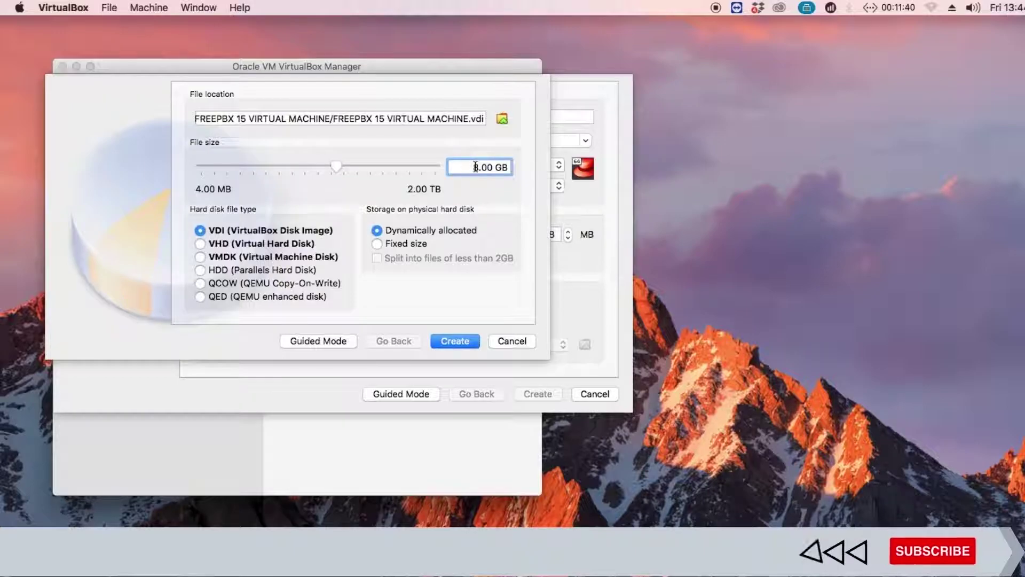
pyautogui.press('Delete')
pyautogui.write('50')
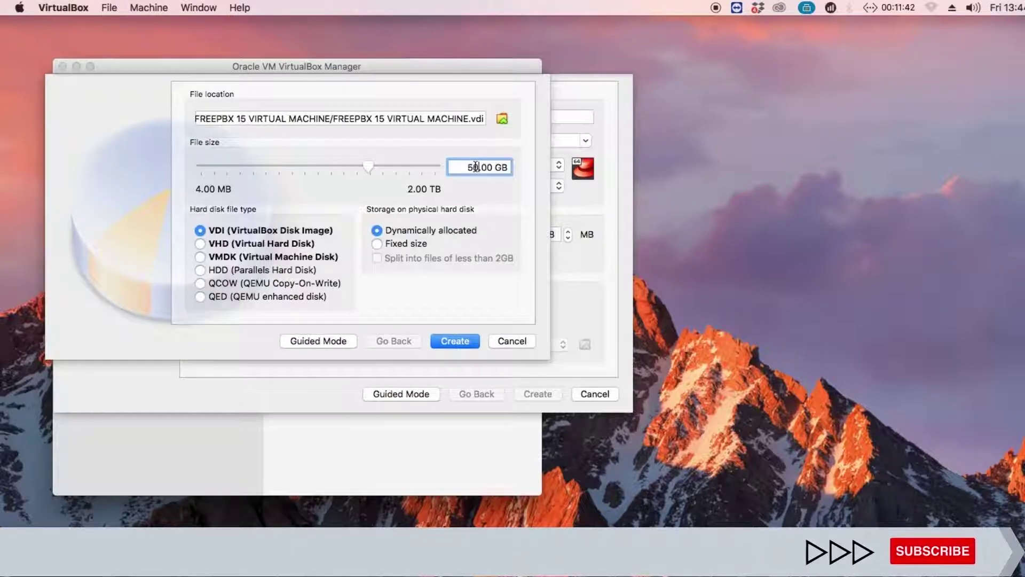
pyautogui.click(453, 347)
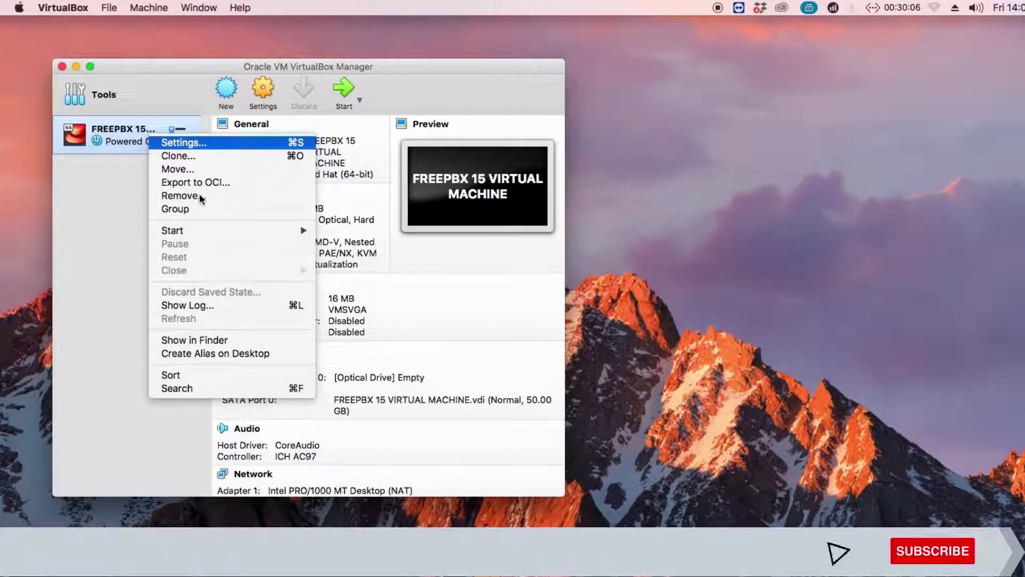
# In the VM's Storage settings, add an optical drive to the IDE controller
pyautogui.press('Return')
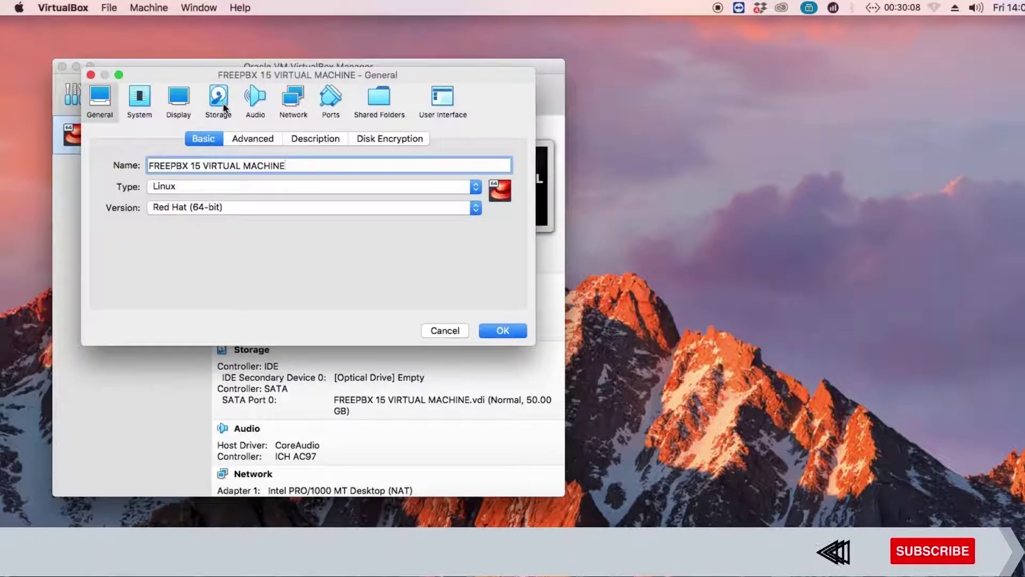
pyautogui.click(220, 113)
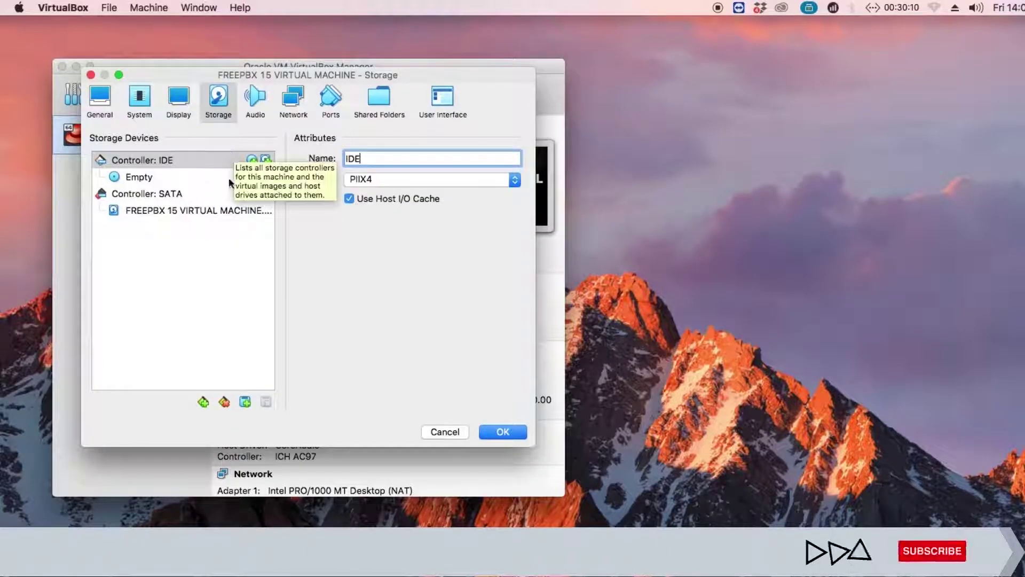
pyautogui.click(241, 402)
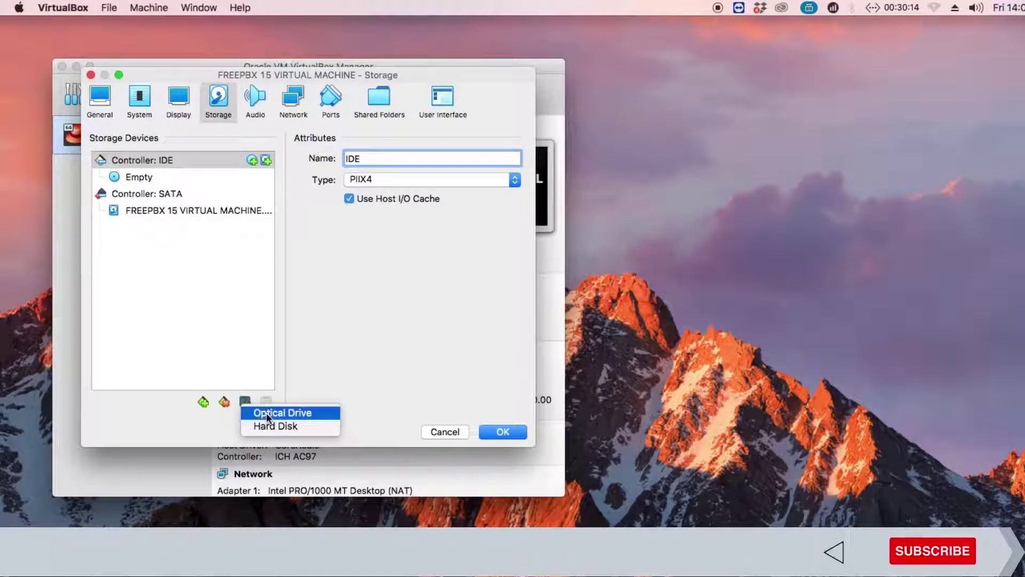
pyautogui.click(268, 416)
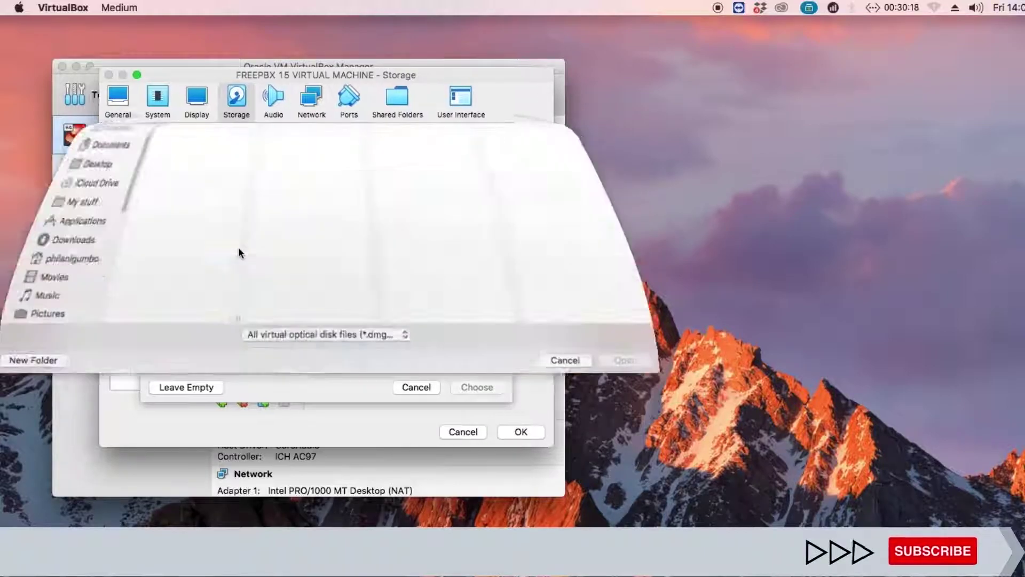
# Load SNG7-PBX-64bit-2104-1.iso from the SOFTWARE folder into the drive and save
pyautogui.click(56, 266)
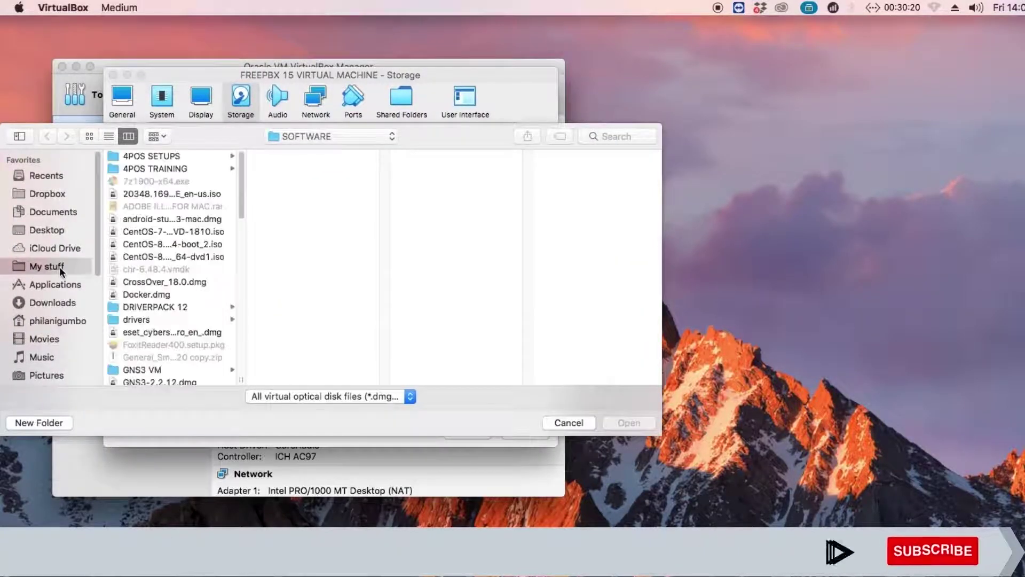
pyautogui.click(134, 157)
pyautogui.click(278, 157)
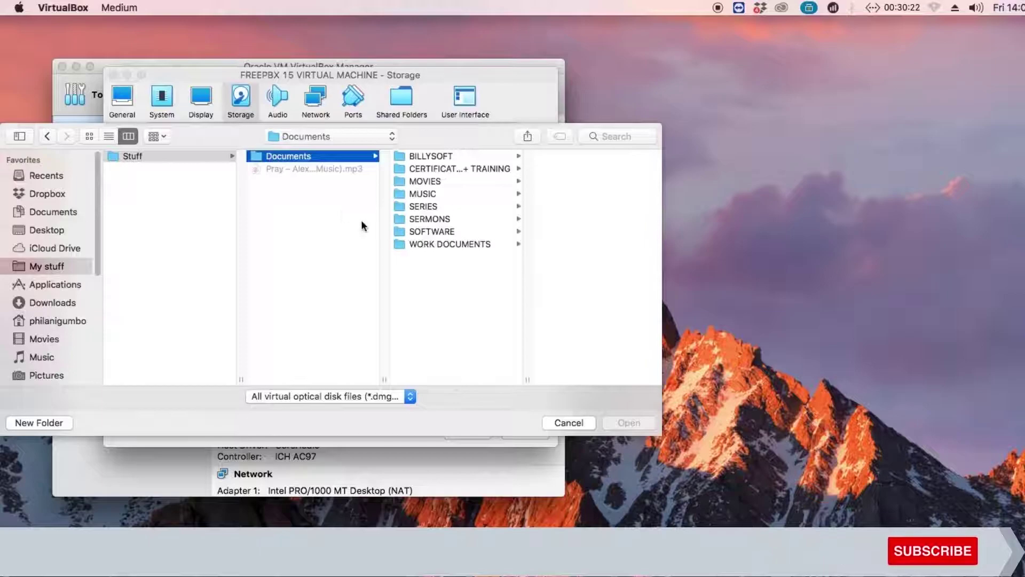
pyautogui.click(450, 233)
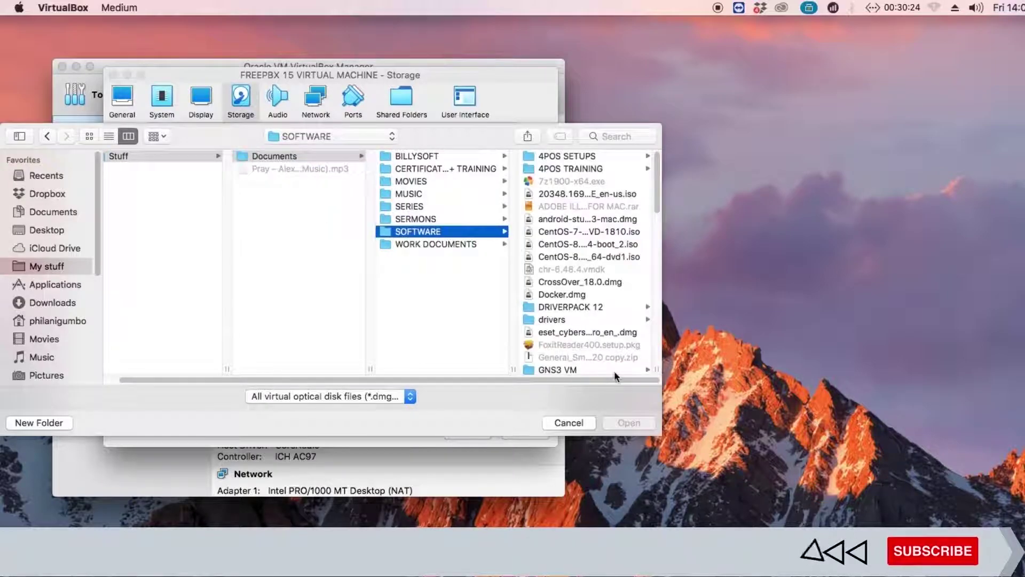
pyautogui.click(658, 215)
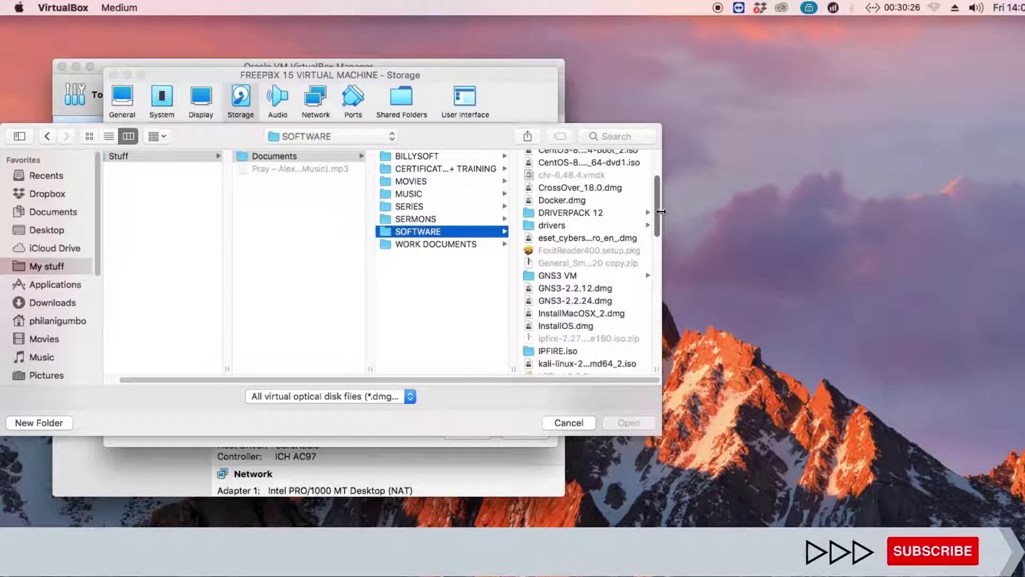
pyautogui.moveTo(657, 215); pyautogui.dragTo(658, 281)
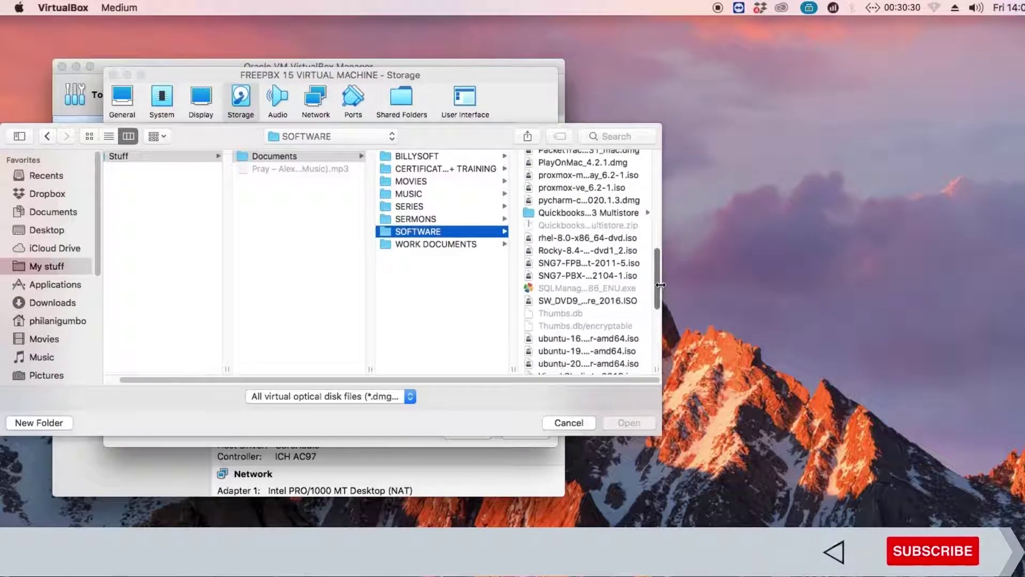
pyautogui.click(623, 276)
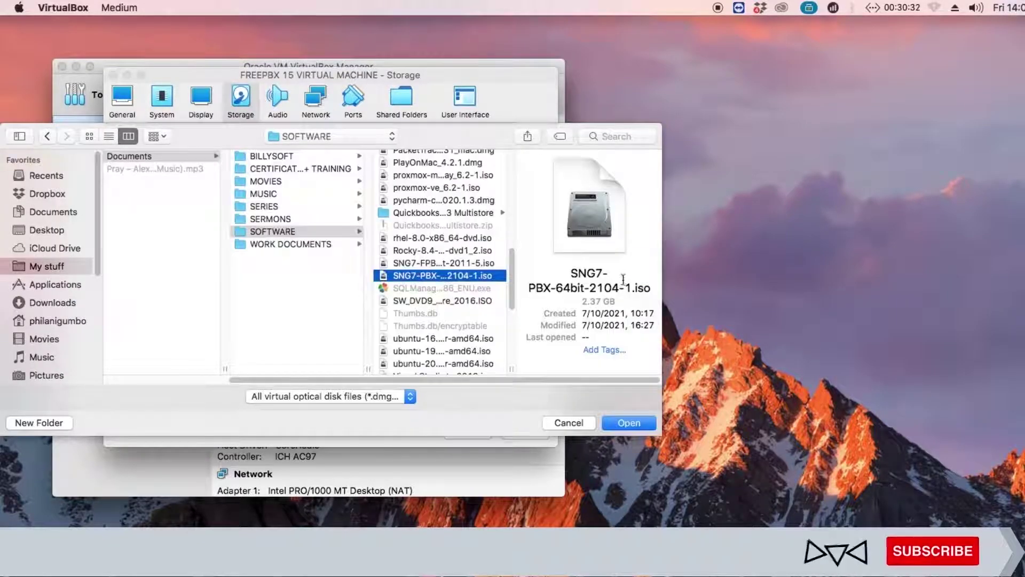
pyautogui.click(463, 265)
pyautogui.click(463, 275)
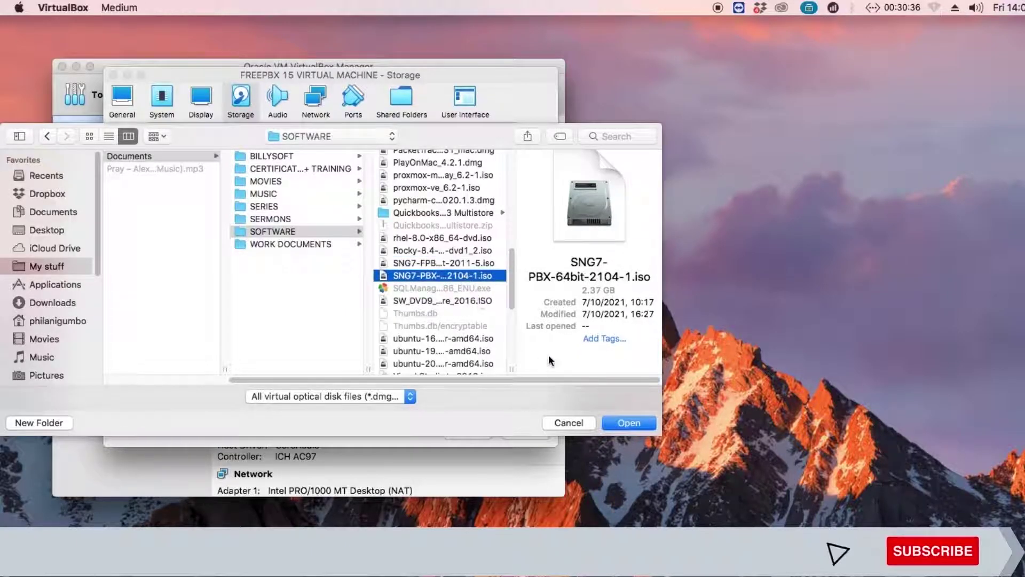
pyautogui.click(623, 421)
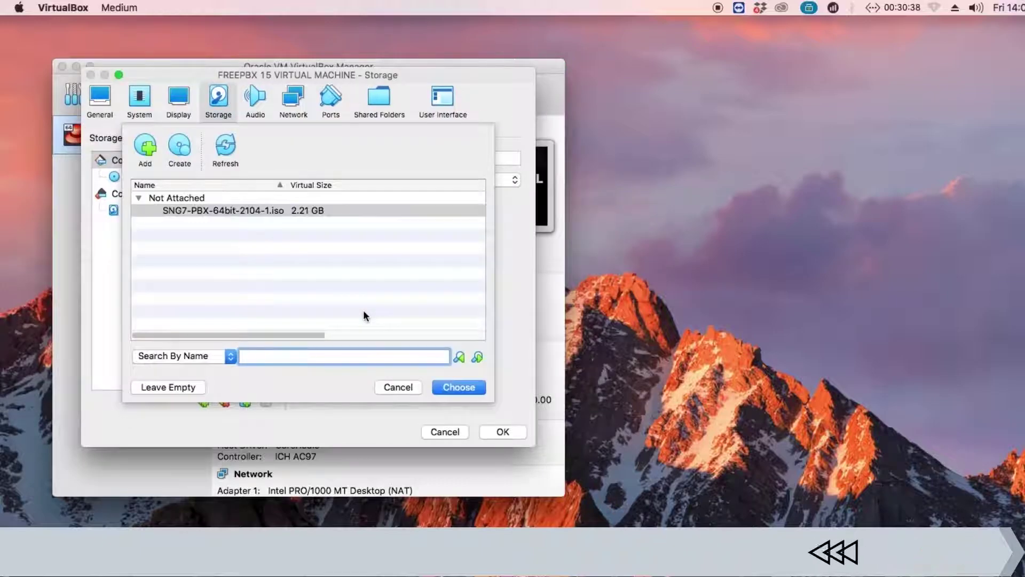
pyautogui.click(475, 387)
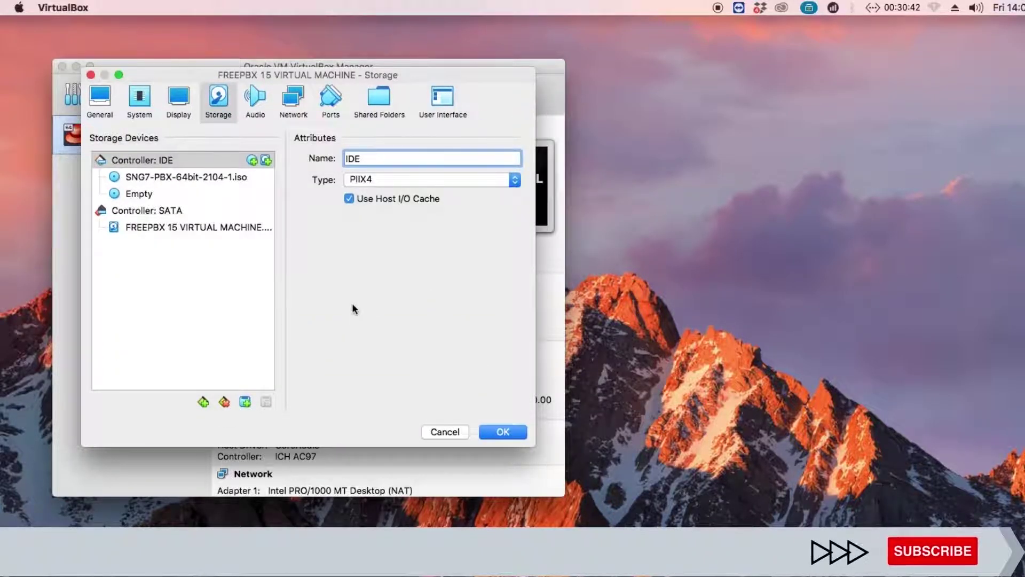
pyautogui.click(508, 432)
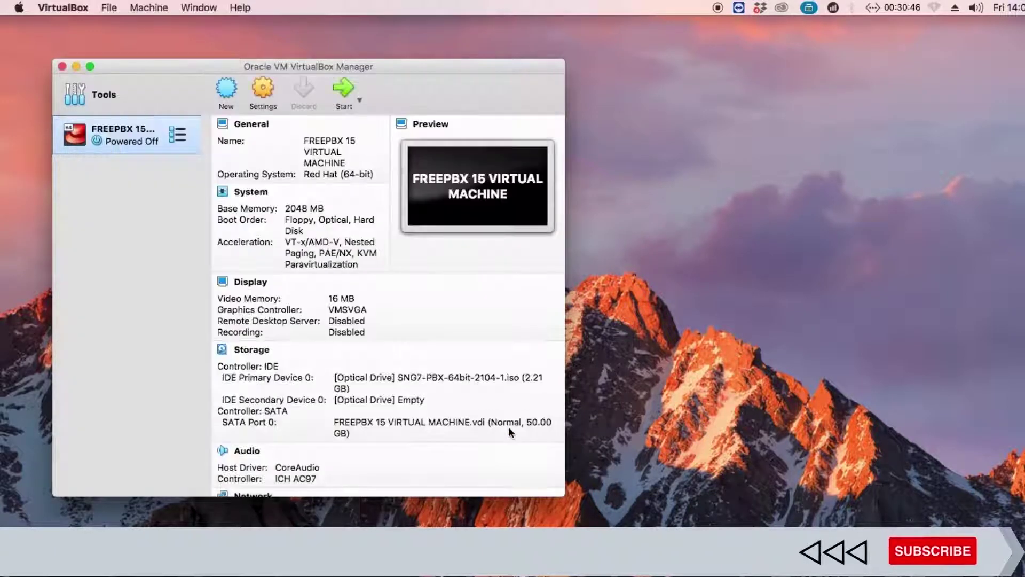
# Normal Start the FREEPBX 15 VM and move its window to the top-left
pyautogui.rightClick(155, 145)
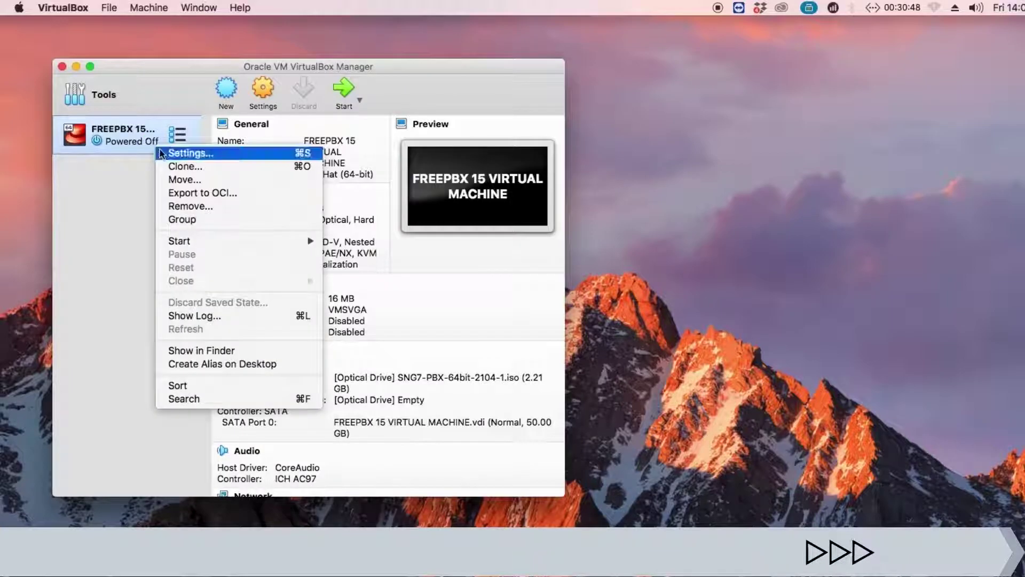
pyautogui.moveTo(259, 241)
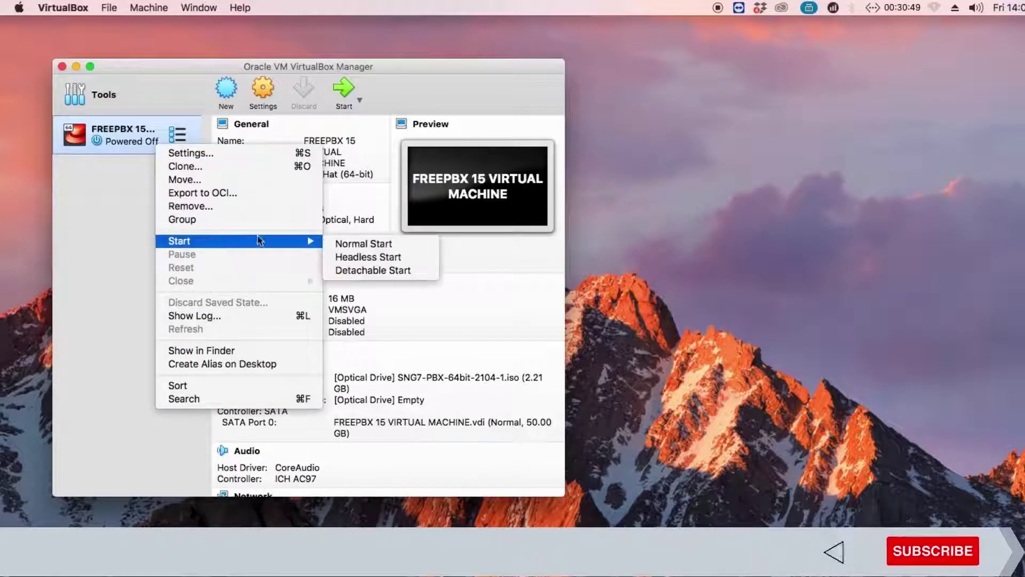
pyautogui.click(345, 244)
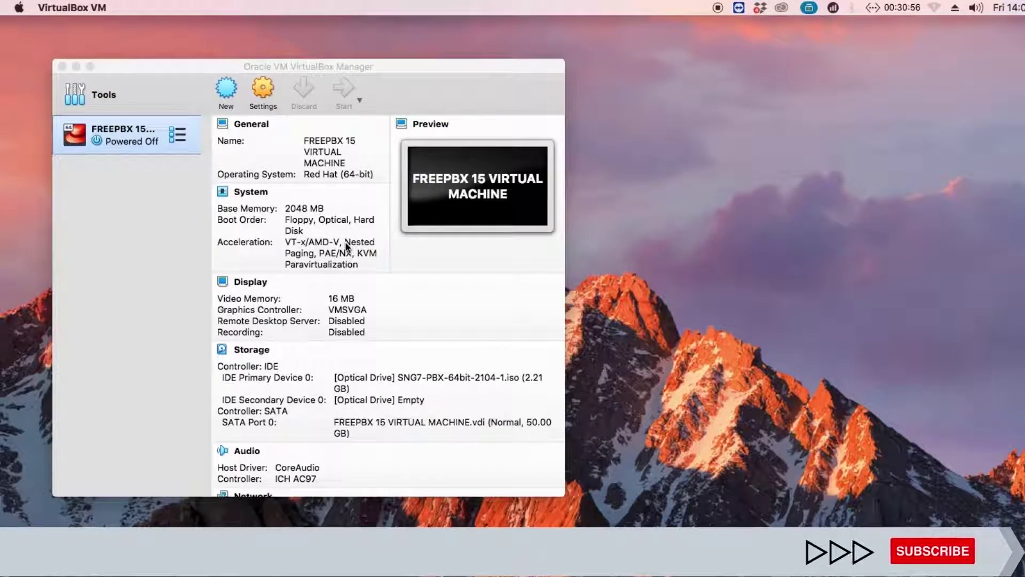
pyautogui.click(406, 235)
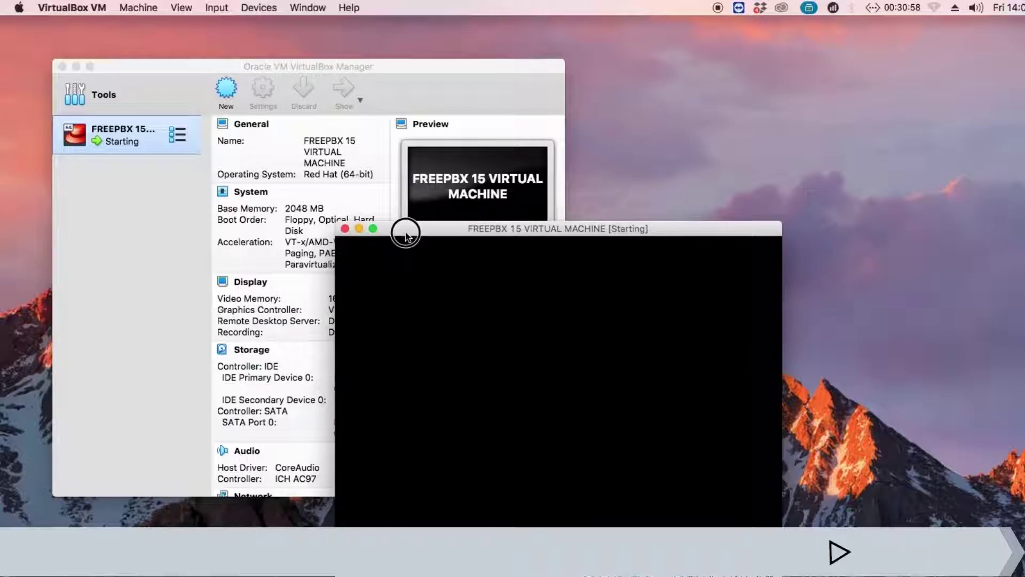
pyautogui.moveTo(406, 235); pyautogui.dragTo(190, 134)
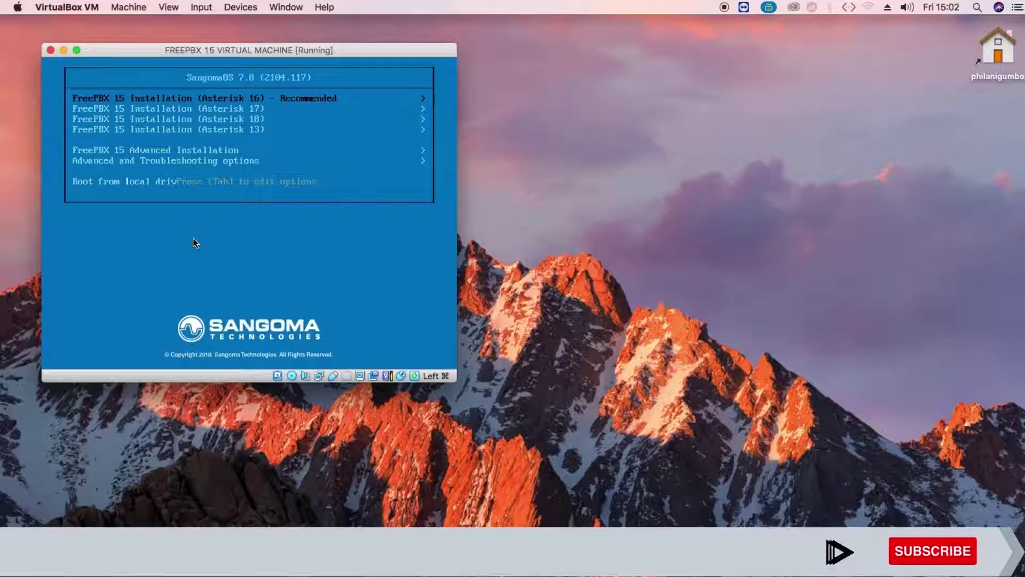
# Choose FreePBX 15 Installation (Asterisk 16), Graphical Installation - Output to VGA, then FreePBX Standard
pyautogui.press('Return')
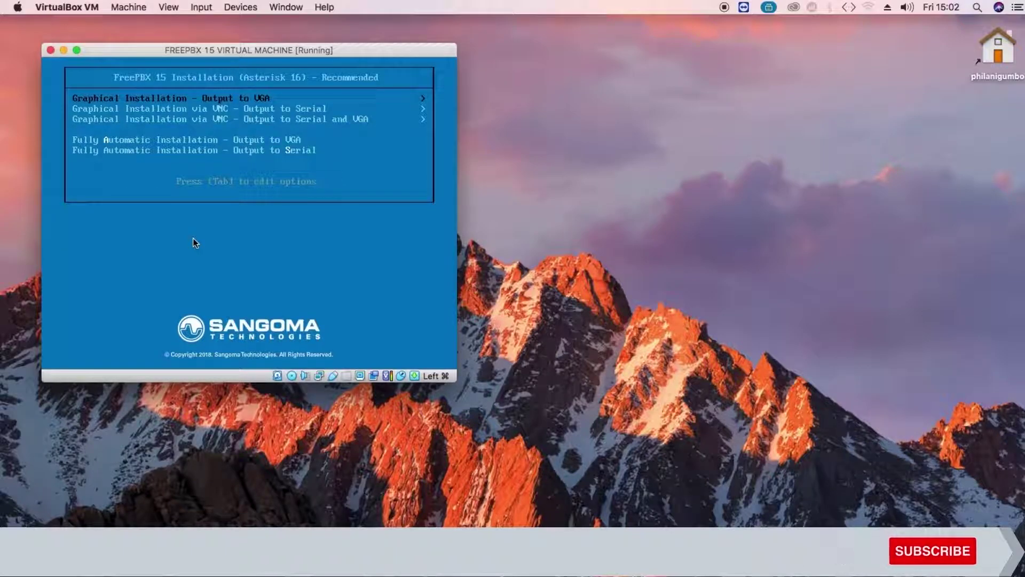
pyautogui.press('Down')
pyautogui.press('Up')
pyautogui.press('Return')
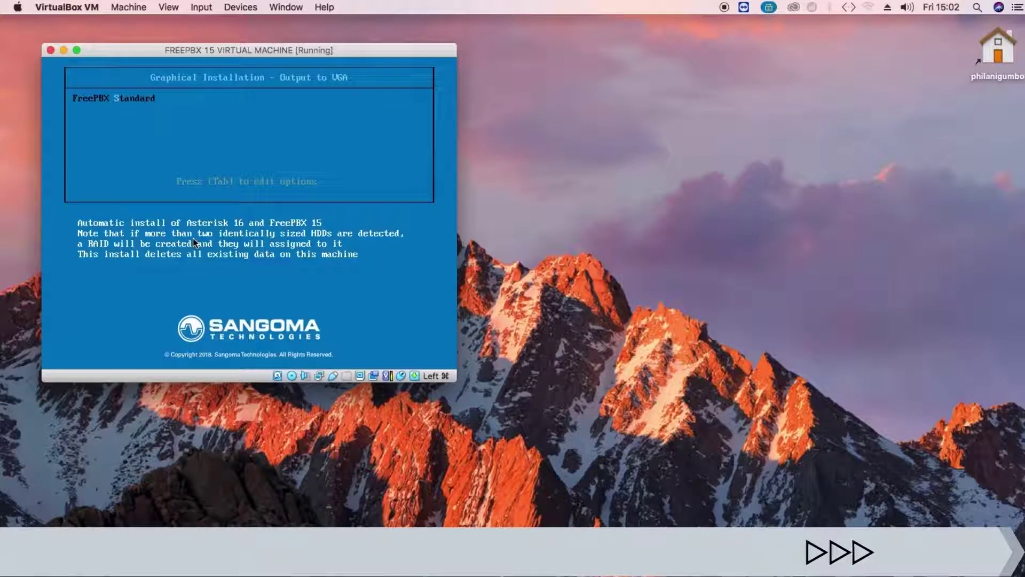
pyautogui.press('Return')
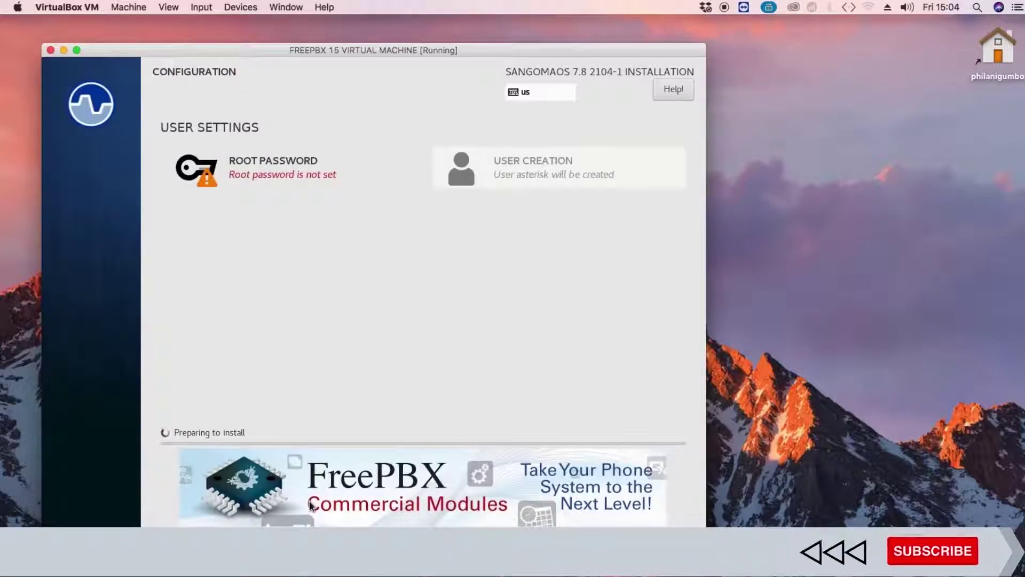
# Enter and confirm the root password on the Root Password screen, then click Done
pyautogui.click(279, 175)
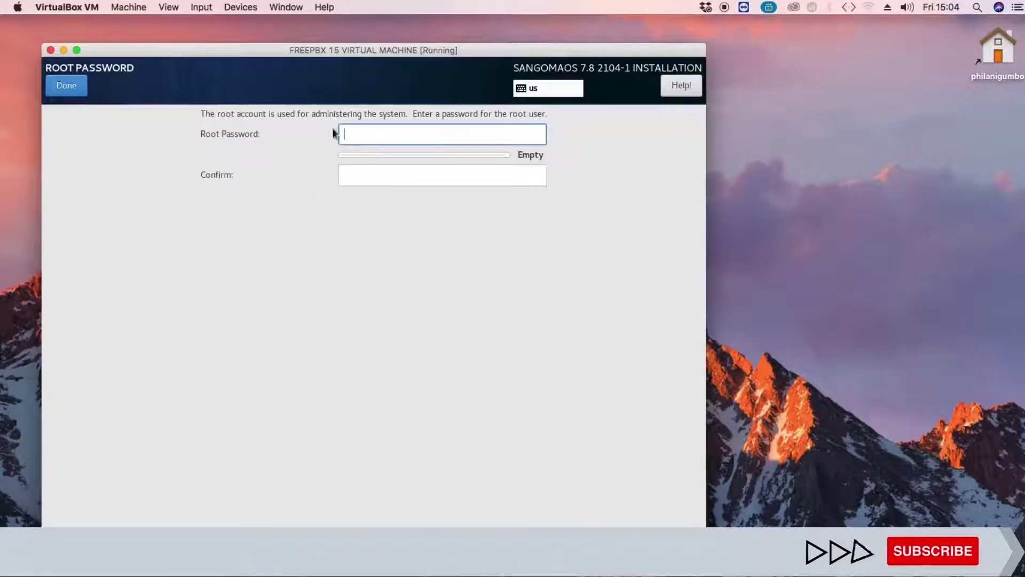
pyautogui.write('pass')
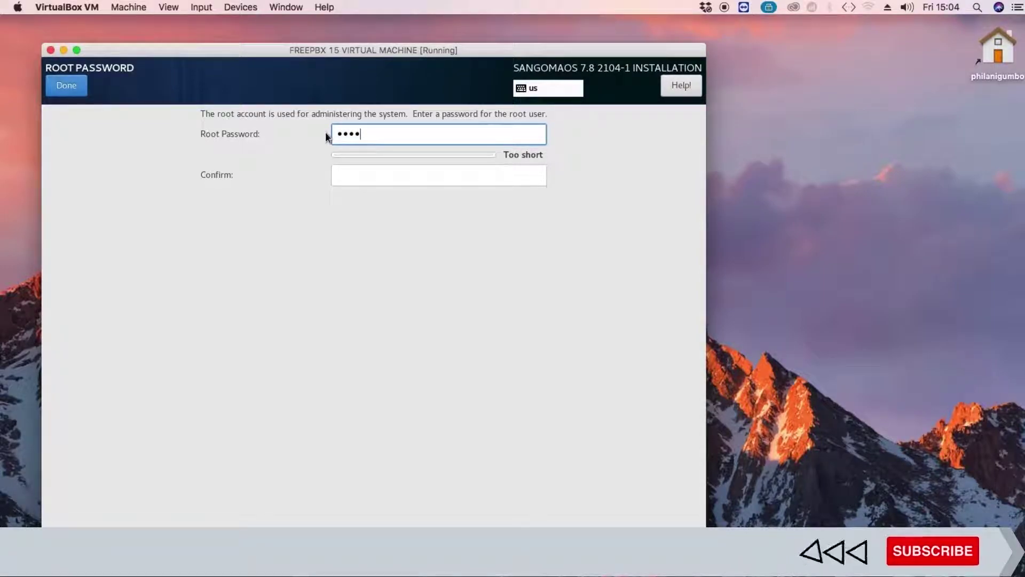
pyautogui.write('word123456')
pyautogui.press('Tab')
pyautogui.write('password123456')
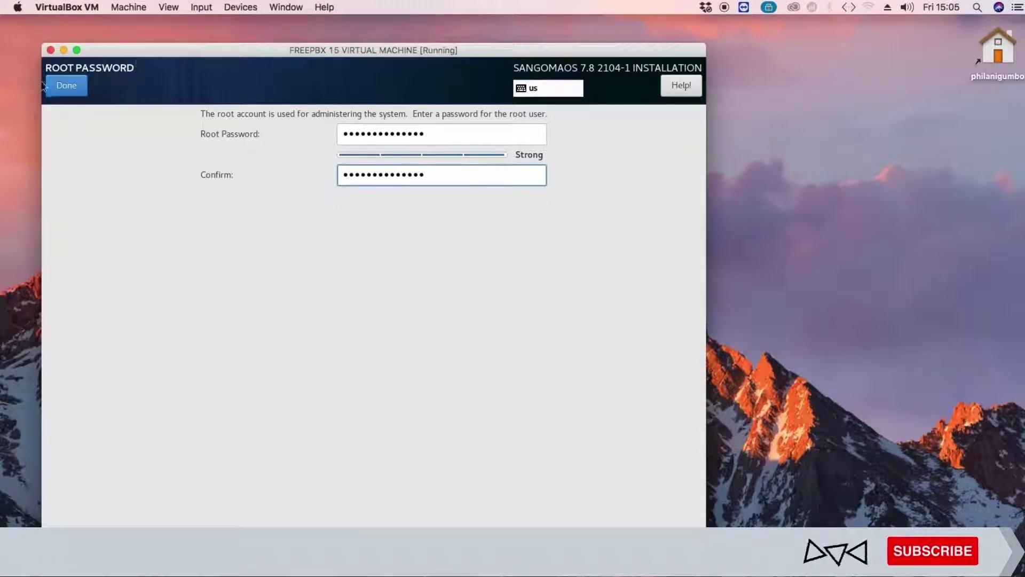
pyautogui.click(59, 90)
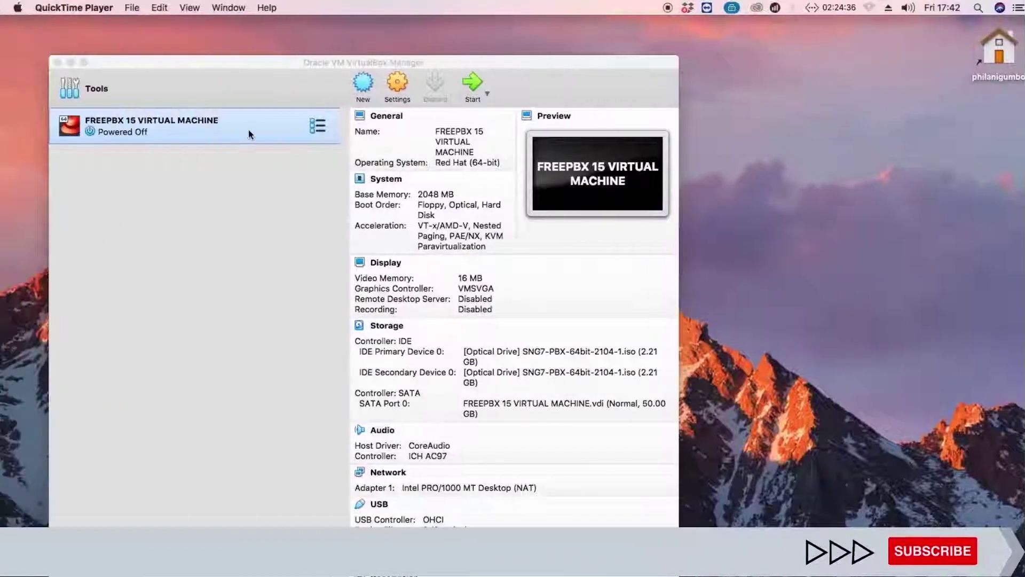
# In Storage settings, remove both SNG7 ISO entries and the optical drive, then save
pyautogui.rightClick(248, 130)
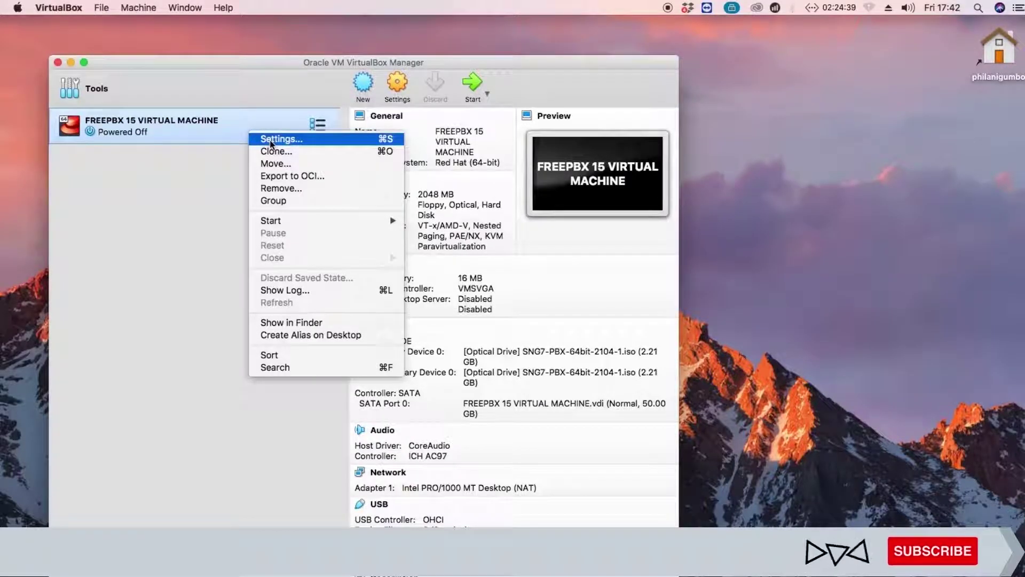
pyautogui.click(270, 140)
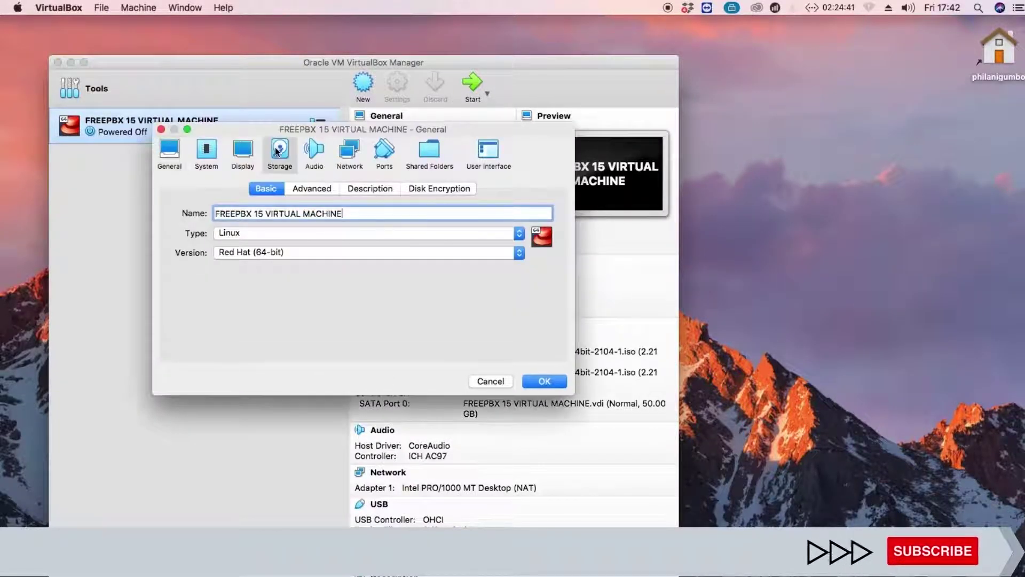
pyautogui.click(277, 152)
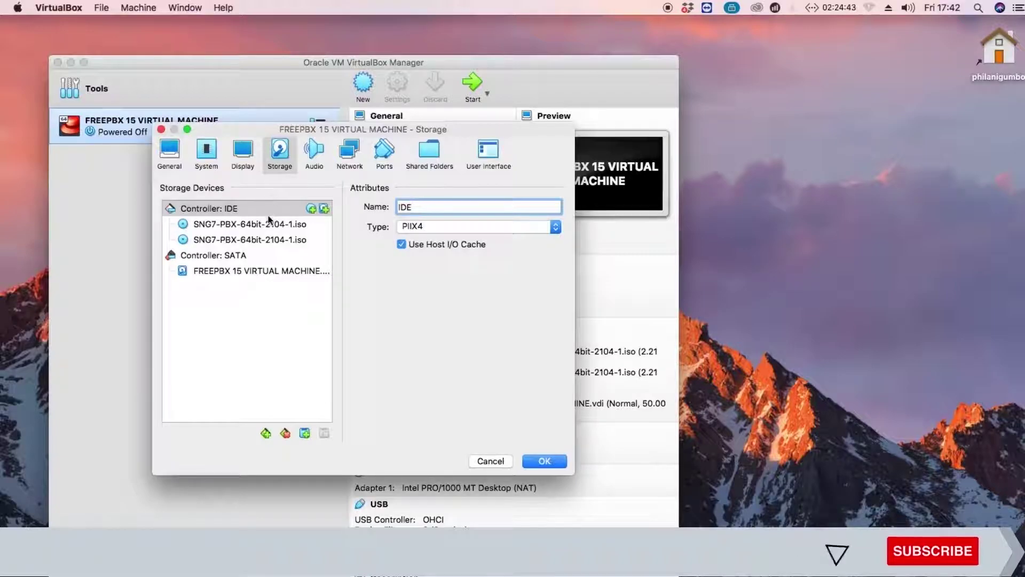
pyautogui.click(268, 225)
pyautogui.click(324, 433)
pyautogui.click(326, 432)
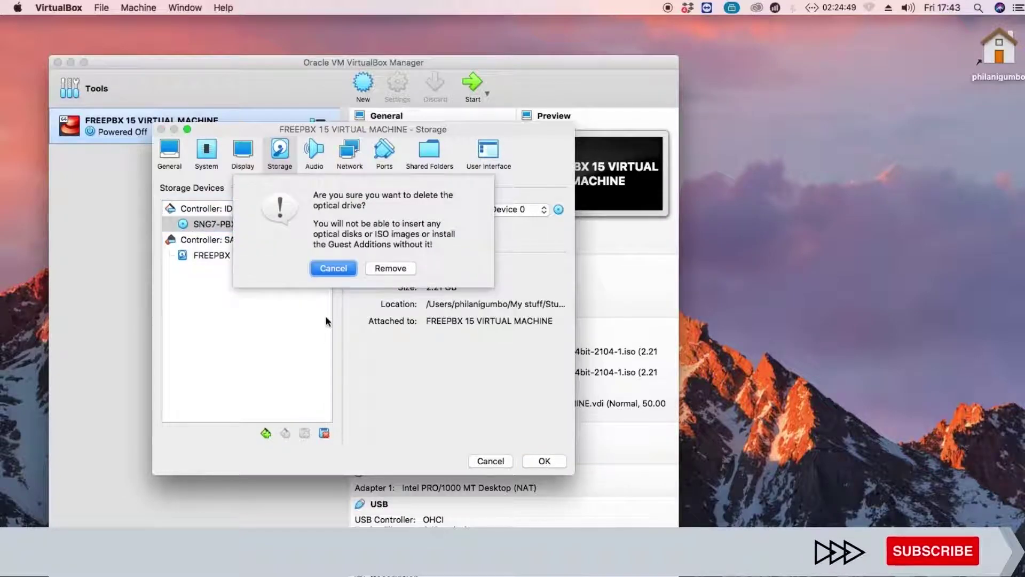
pyautogui.click(383, 272)
pyautogui.click(541, 461)
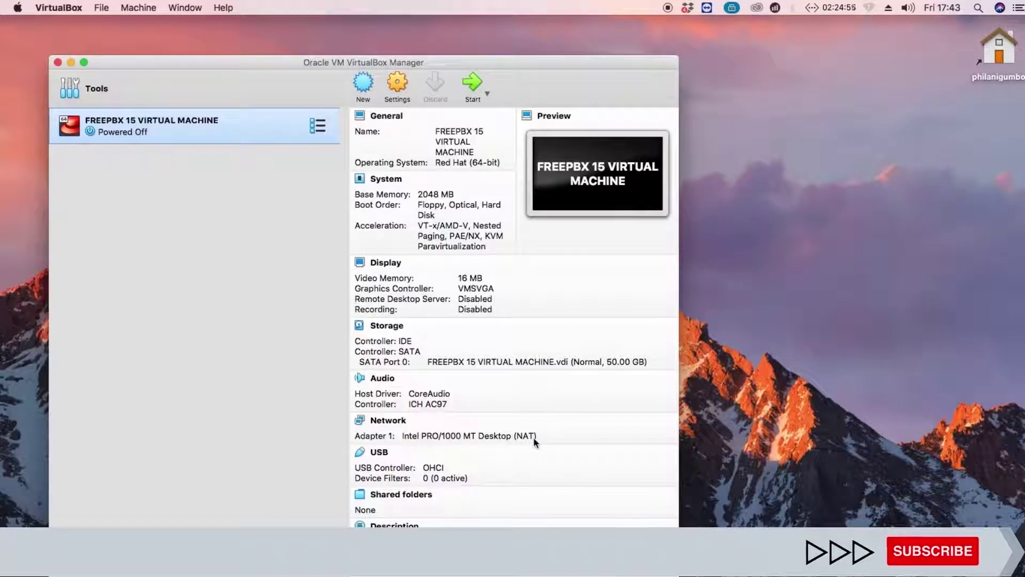
# Start the FreePBX VM, boot the default Sangoma Linux GRUB entry, and log in as root
pyautogui.click(472, 85)
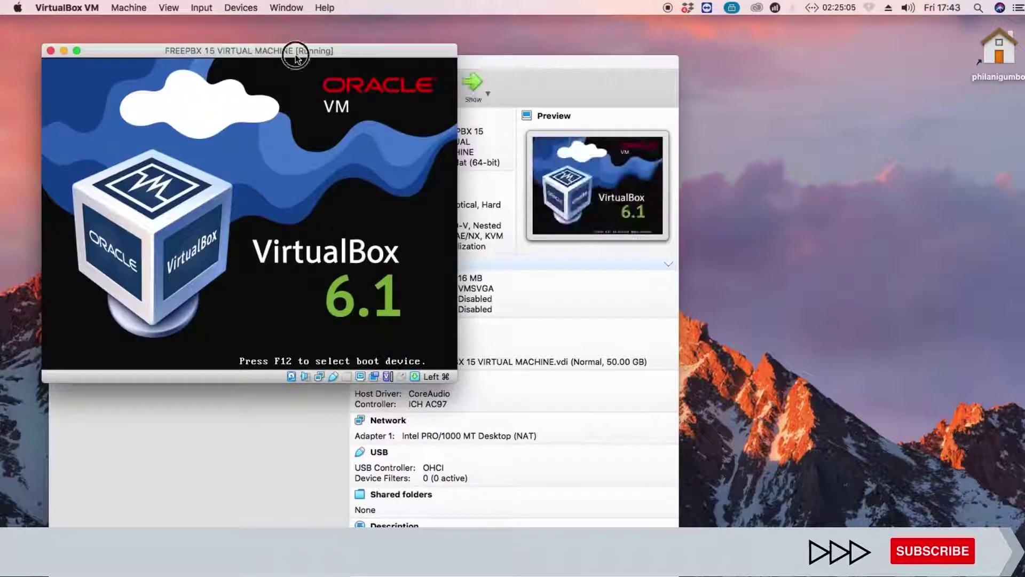
pyautogui.moveTo(293, 50); pyautogui.dragTo(345, 115)
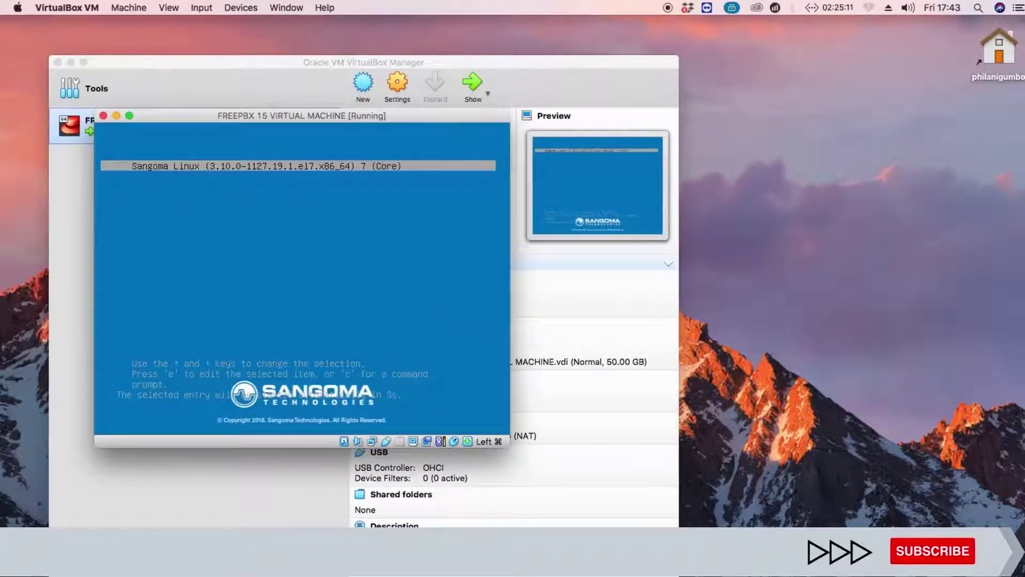
pyautogui.press('Return')
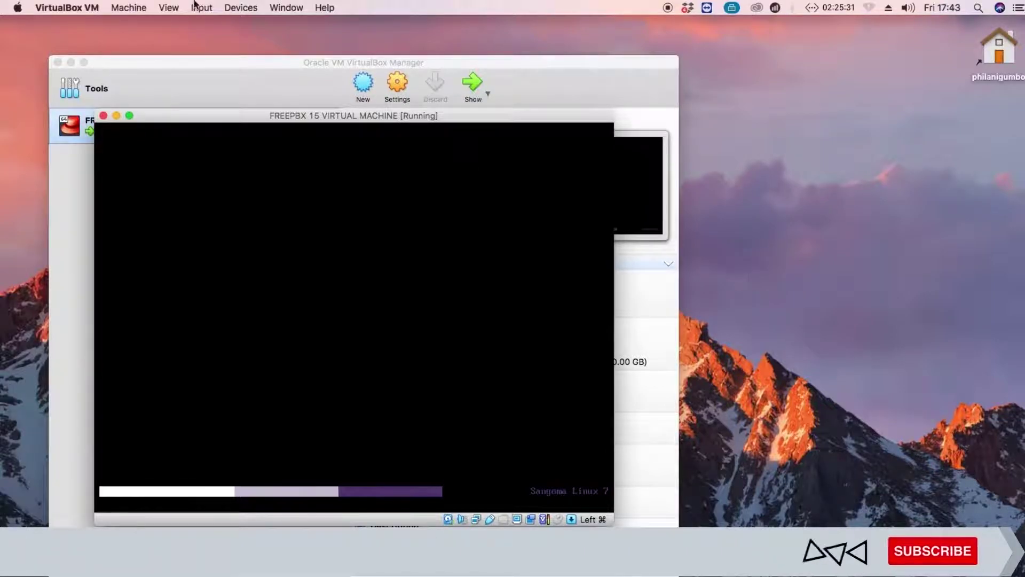
pyautogui.click(72, 61)
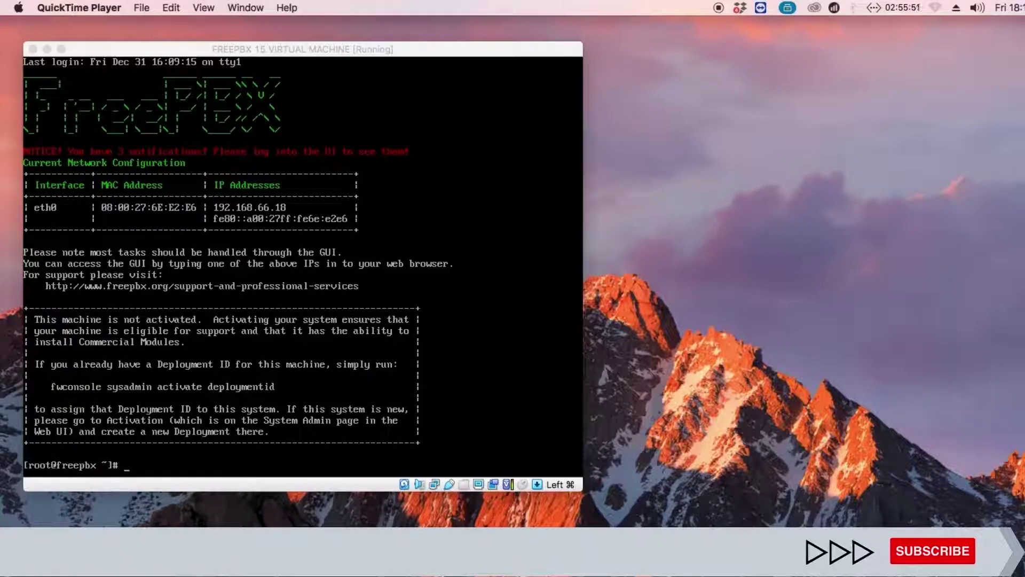
pyautogui.press('super+Tab')
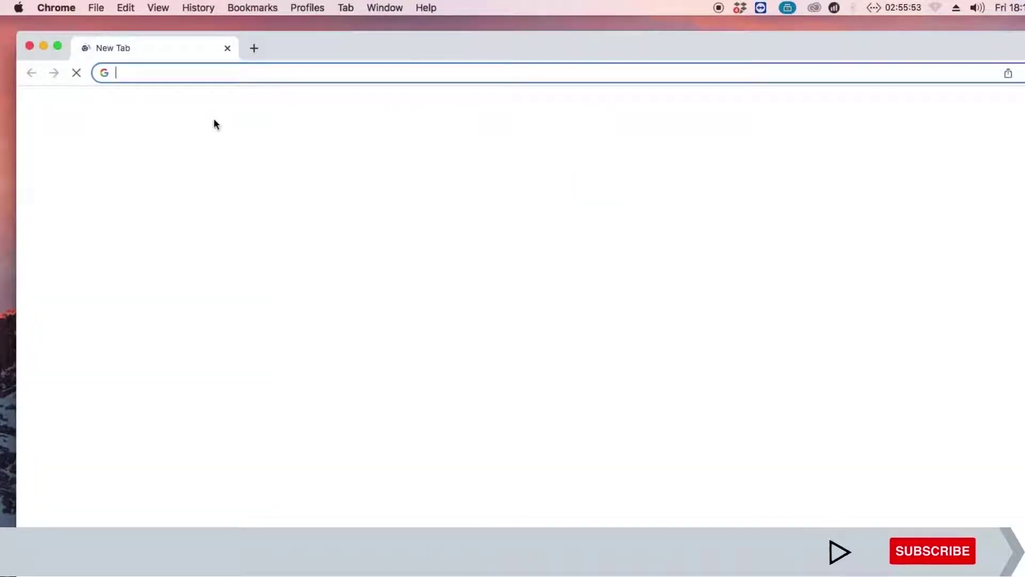
pyautogui.click(206, 74)
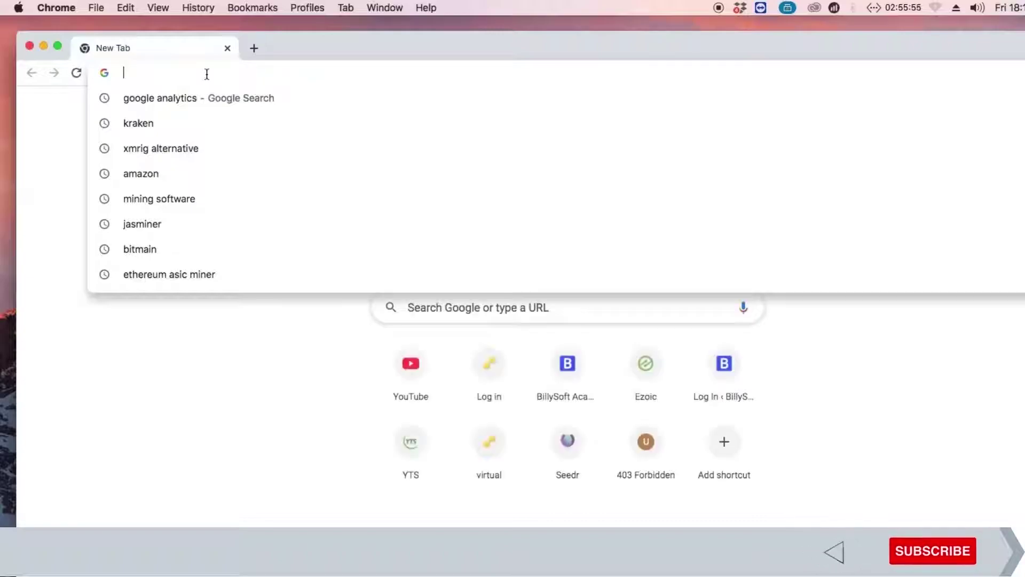
pyautogui.write('https')
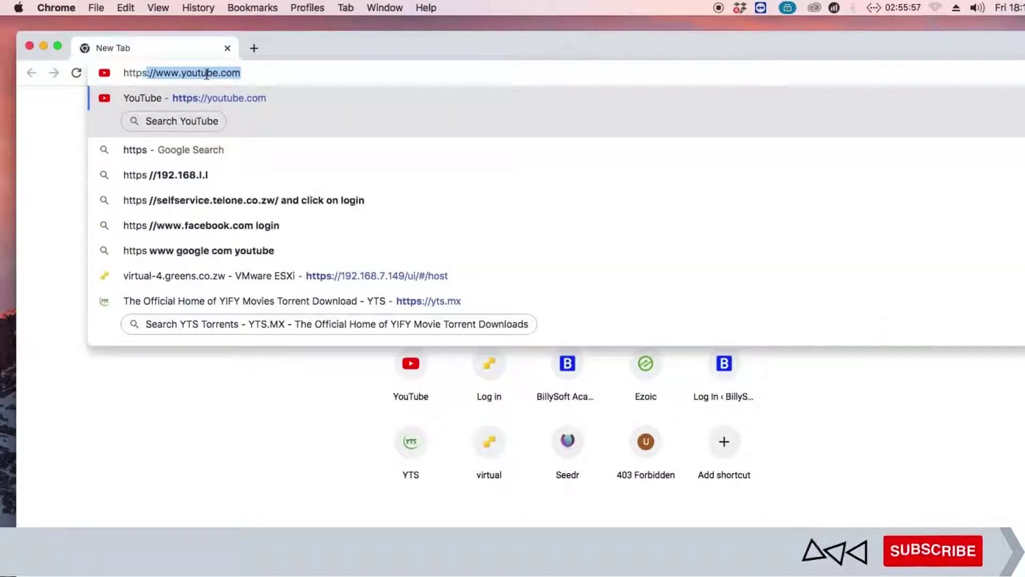
pyautogui.write('://19')
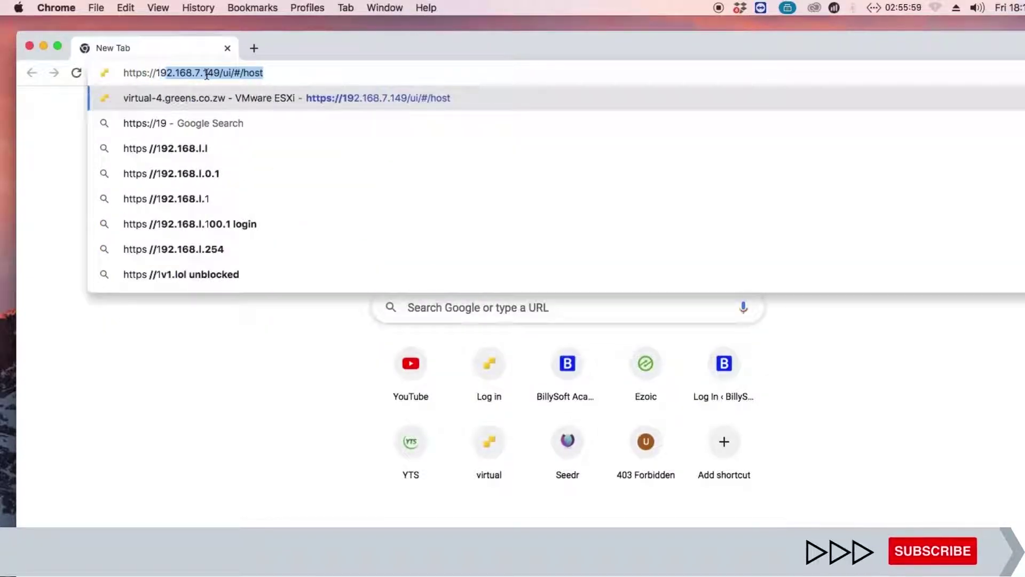
pyautogui.write('2.168.66.18')
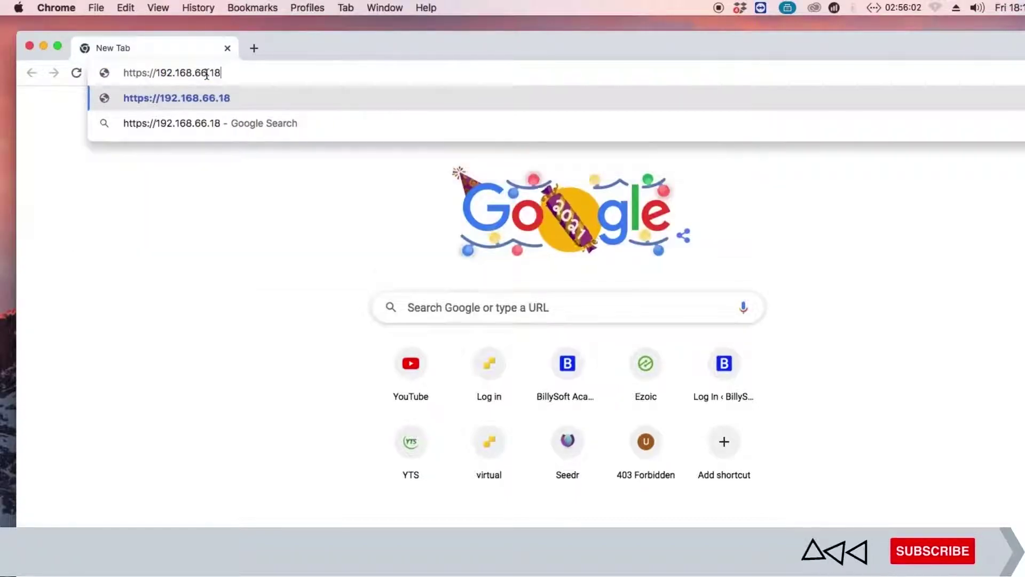
pyautogui.press('Return')
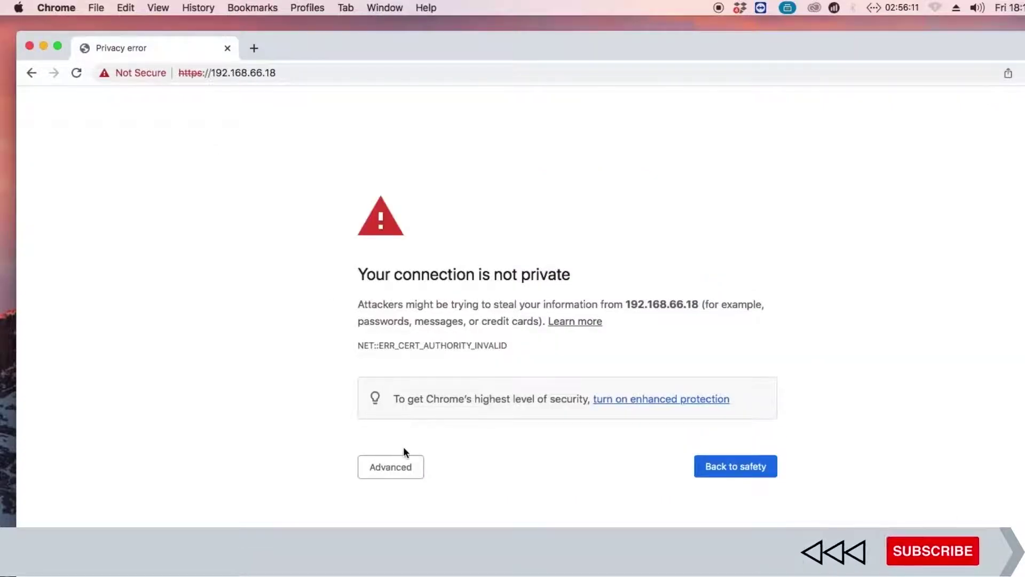
pyautogui.click(407, 467)
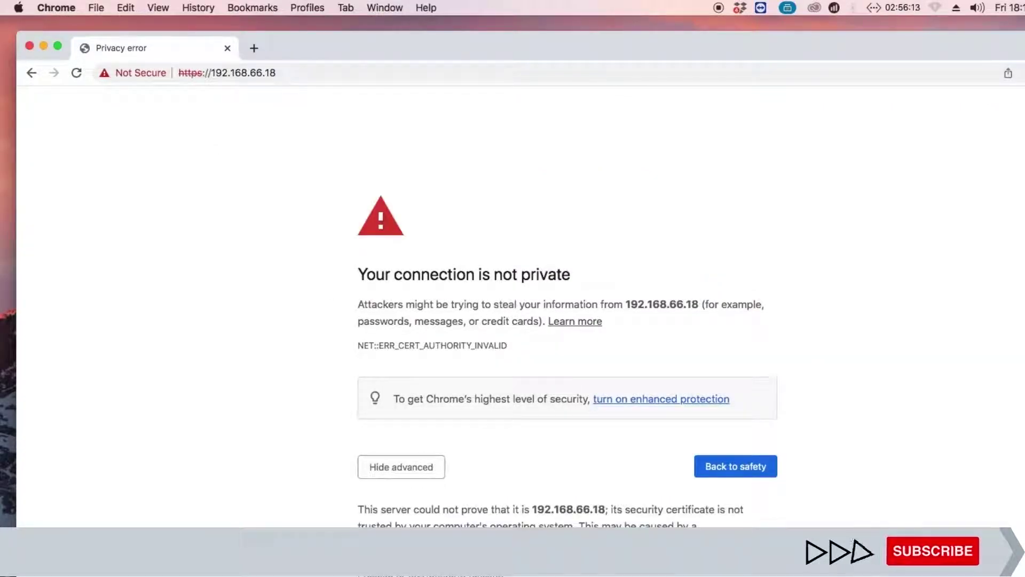